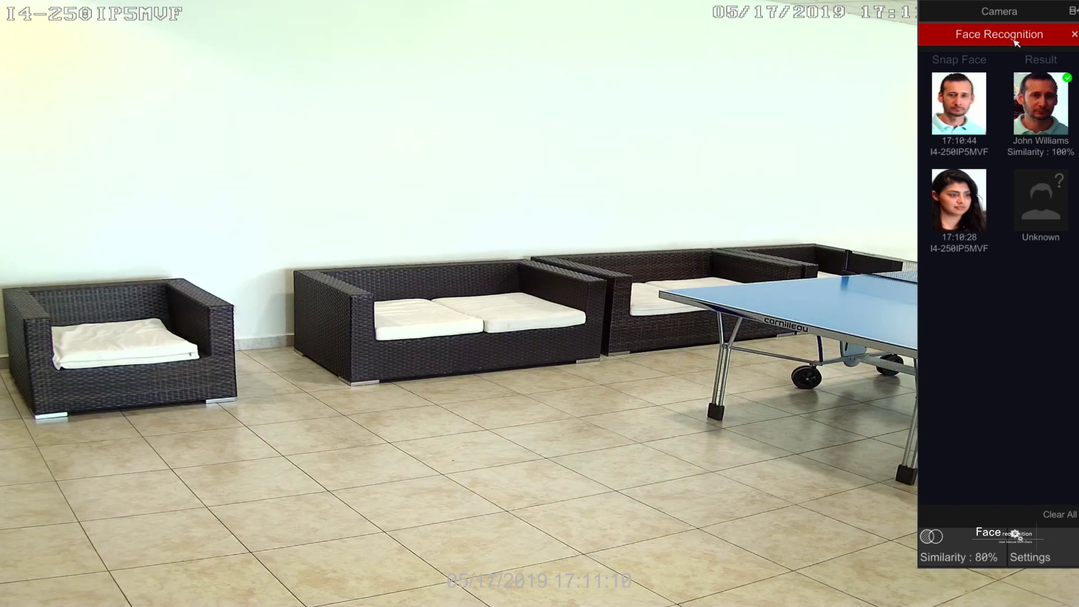
# Step: Start registering the woman's snapped face, then cancel the registration form without saving
pyautogui.moveTo(941, 104)
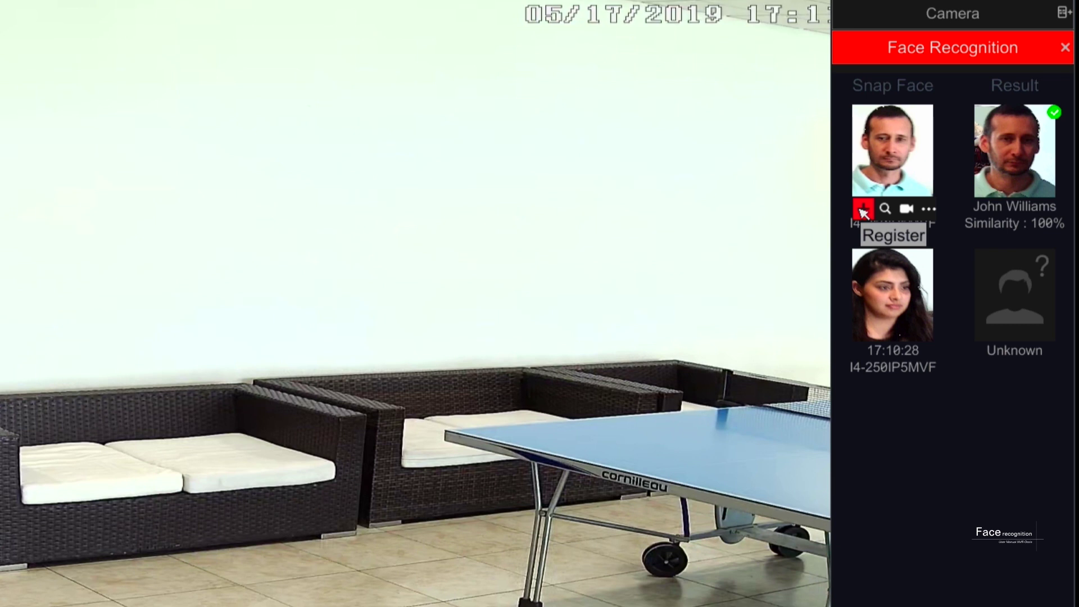
pyautogui.moveTo(865, 352)
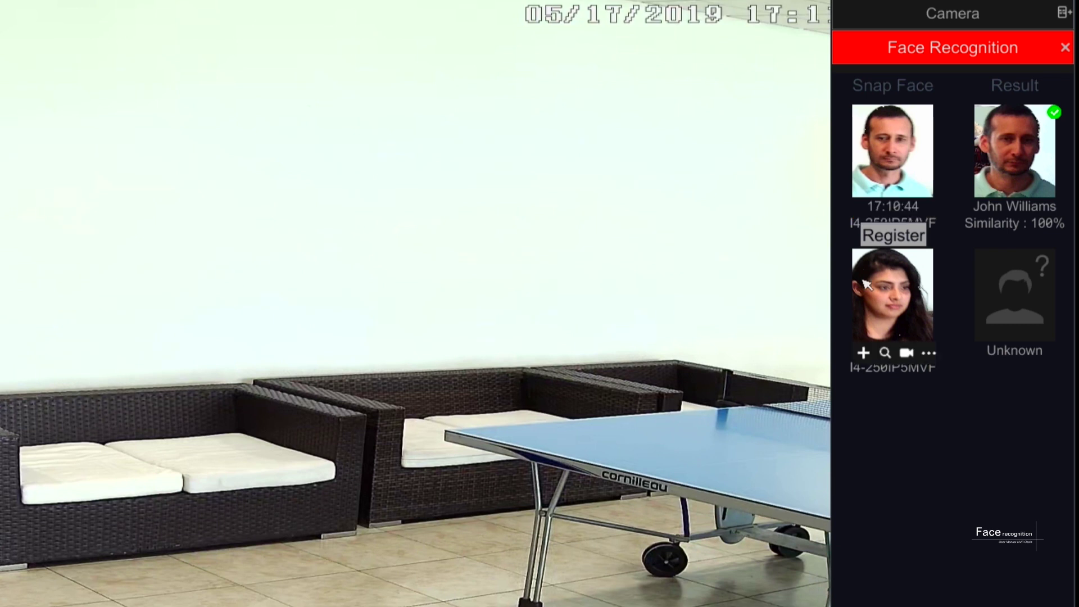
pyautogui.click(863, 353)
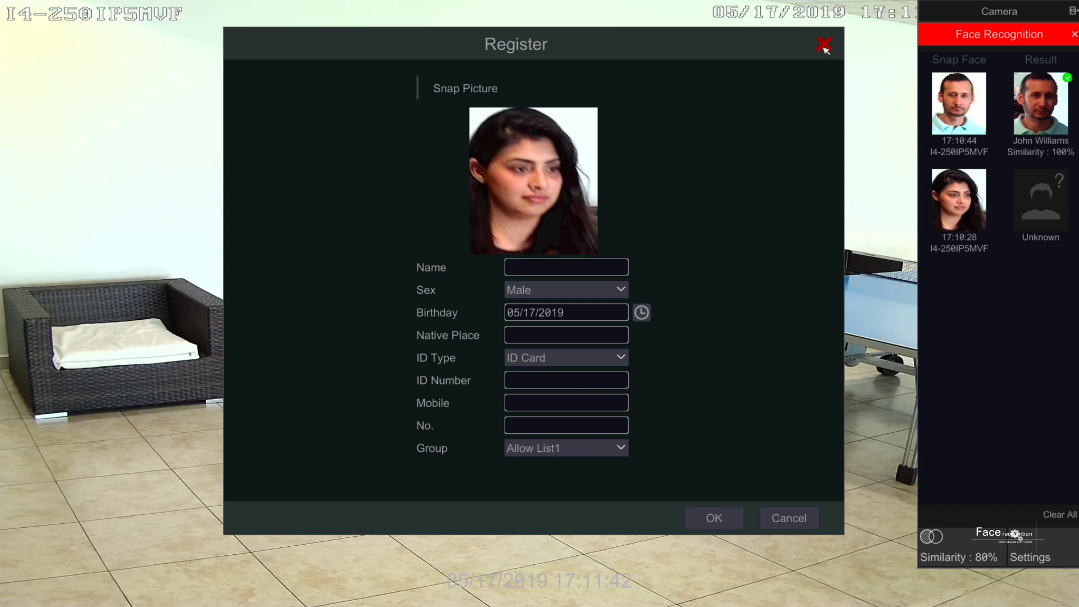
pyautogui.click(823, 46)
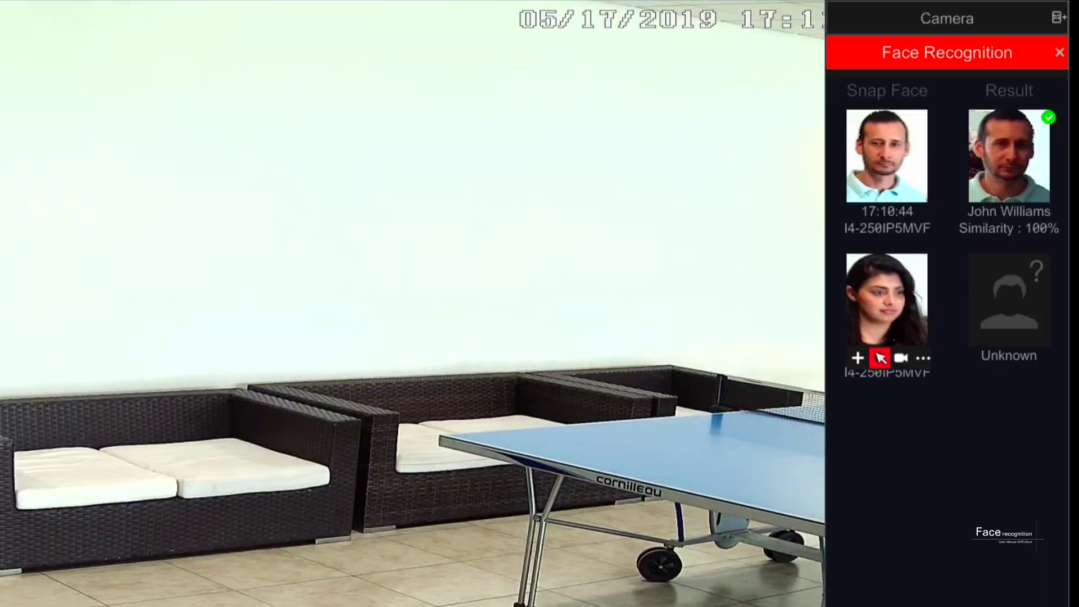
# Step: Search recordings for the woman's face and play back the recording behind her snapshot
pyautogui.click(955, 242)
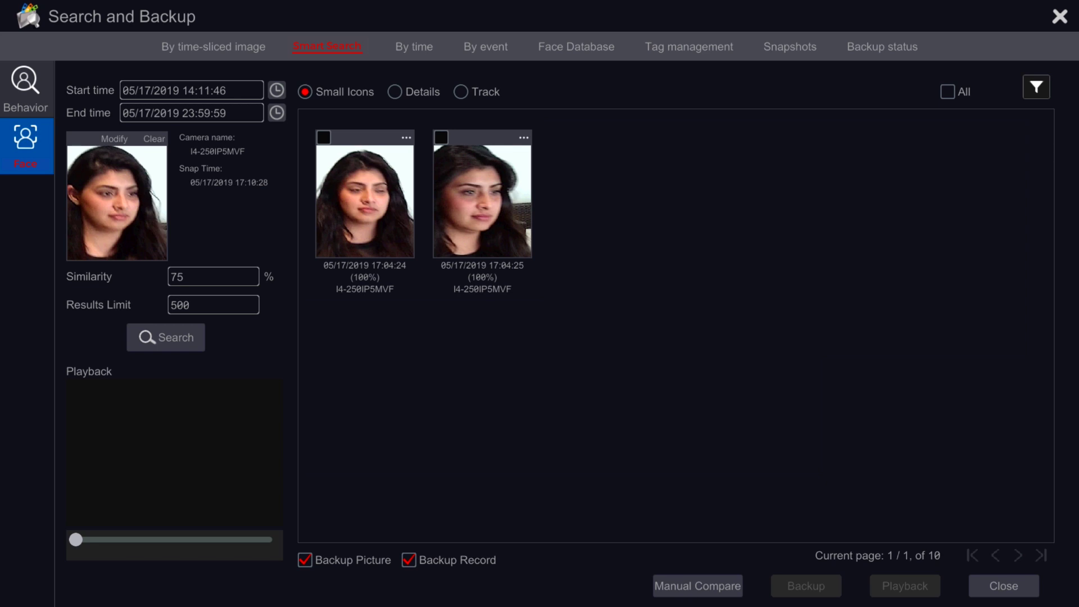
pyautogui.click(991, 587)
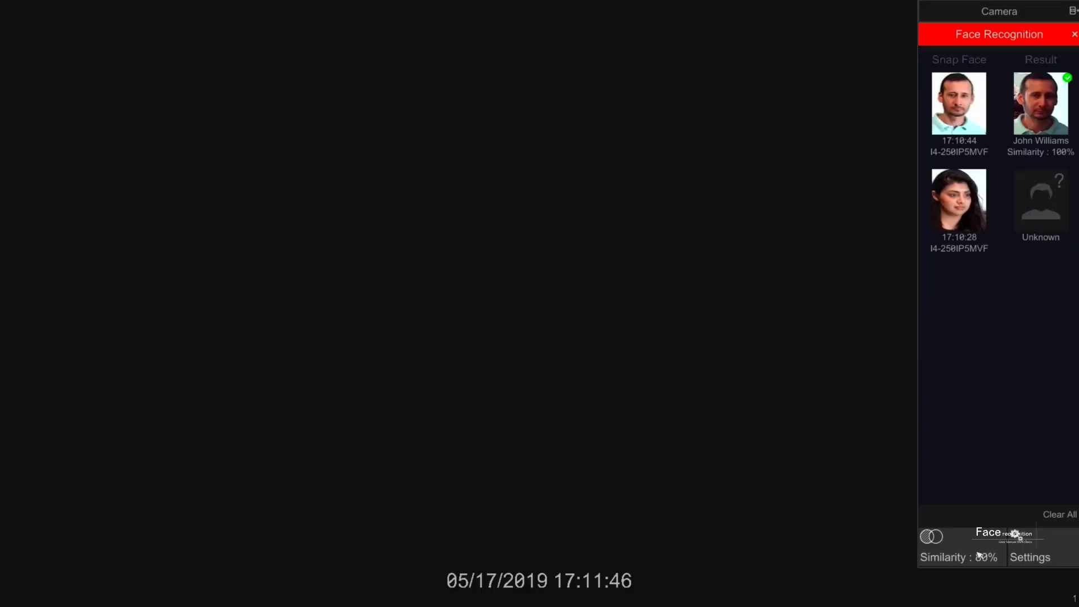
pyautogui.moveTo(906, 358)
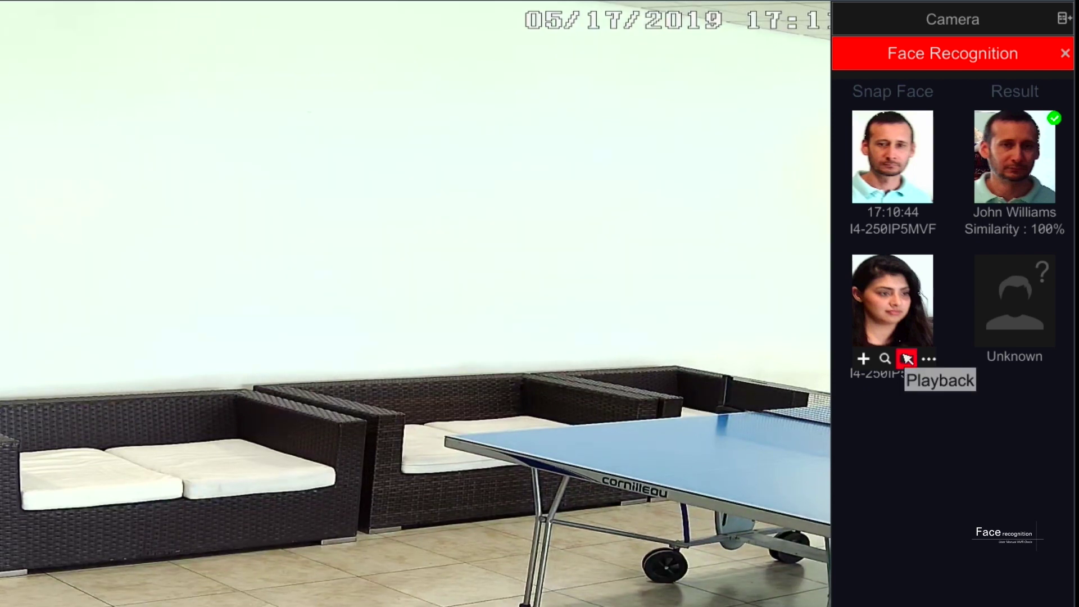
pyautogui.click(907, 358)
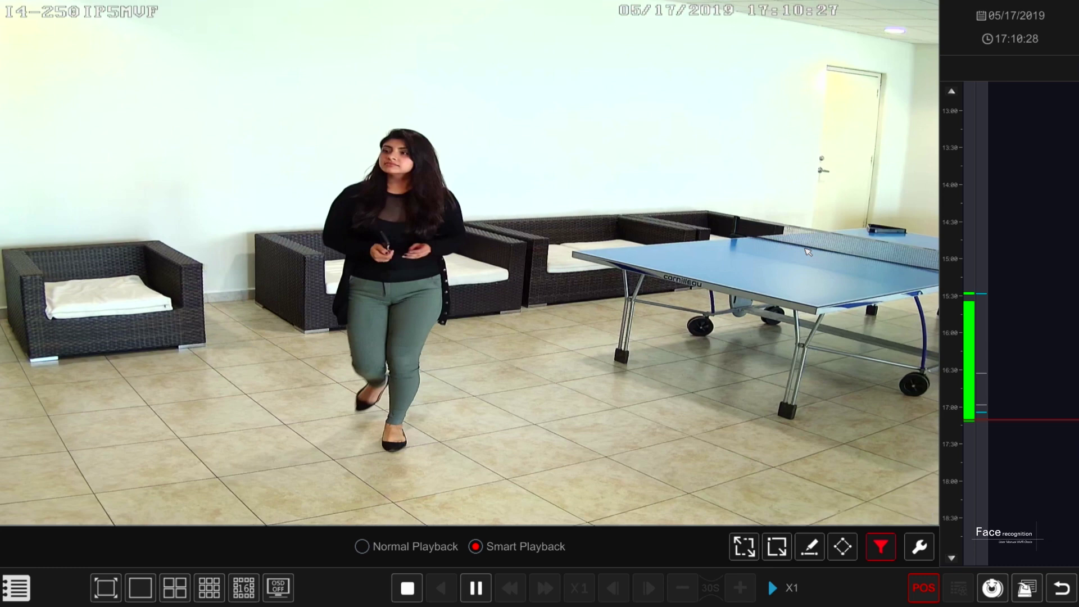
pyautogui.click(1062, 589)
# Step: Review the details of the woman's snapped face and of the registered face match
pyautogui.moveTo(984, 240)
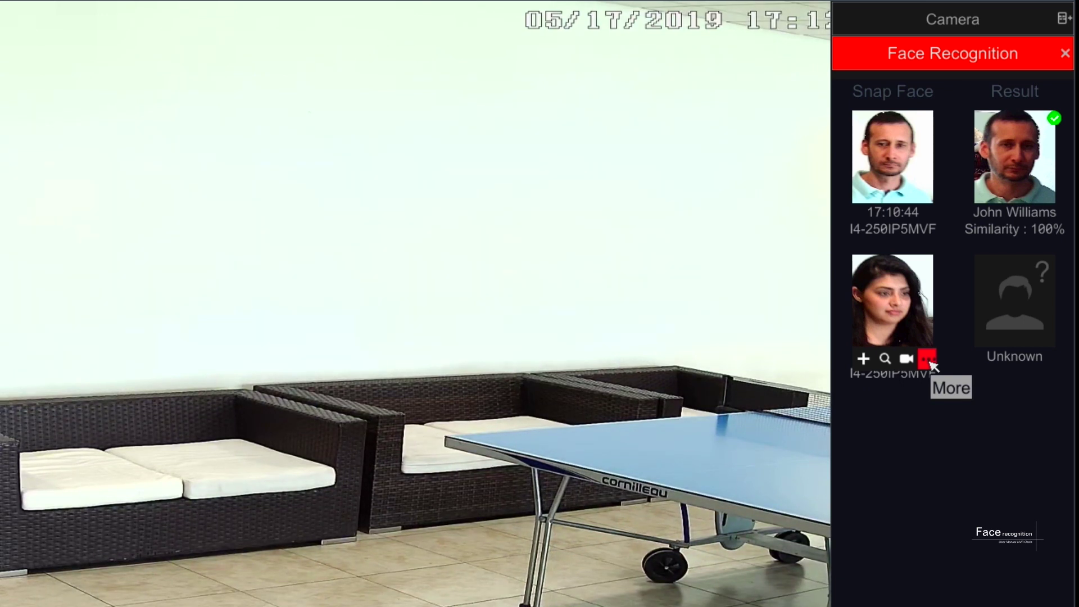
pyautogui.click(927, 360)
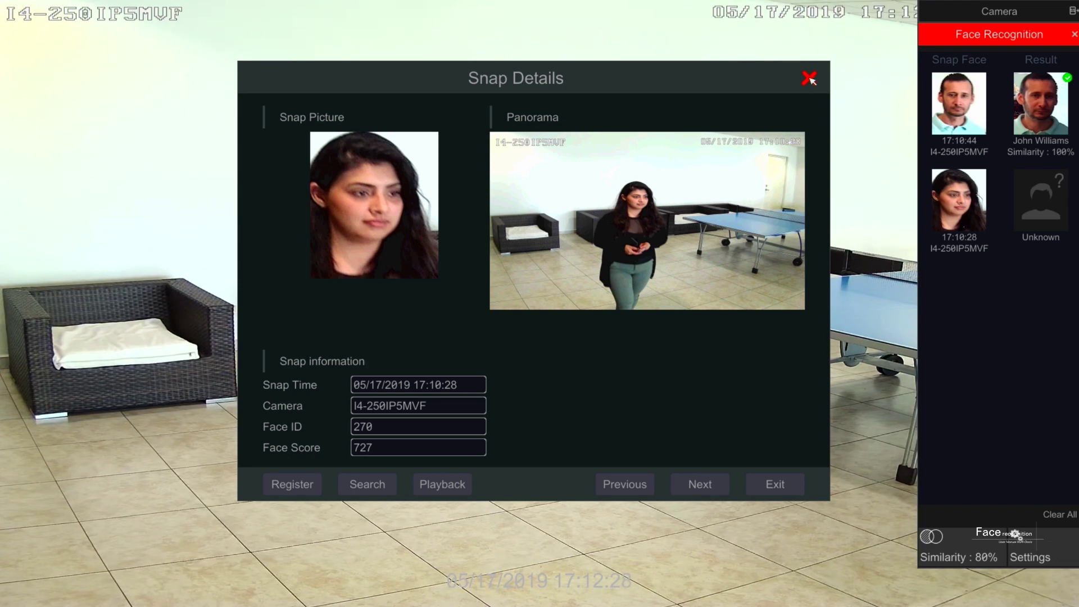
pyautogui.click(809, 79)
pyautogui.moveTo(1059, 132)
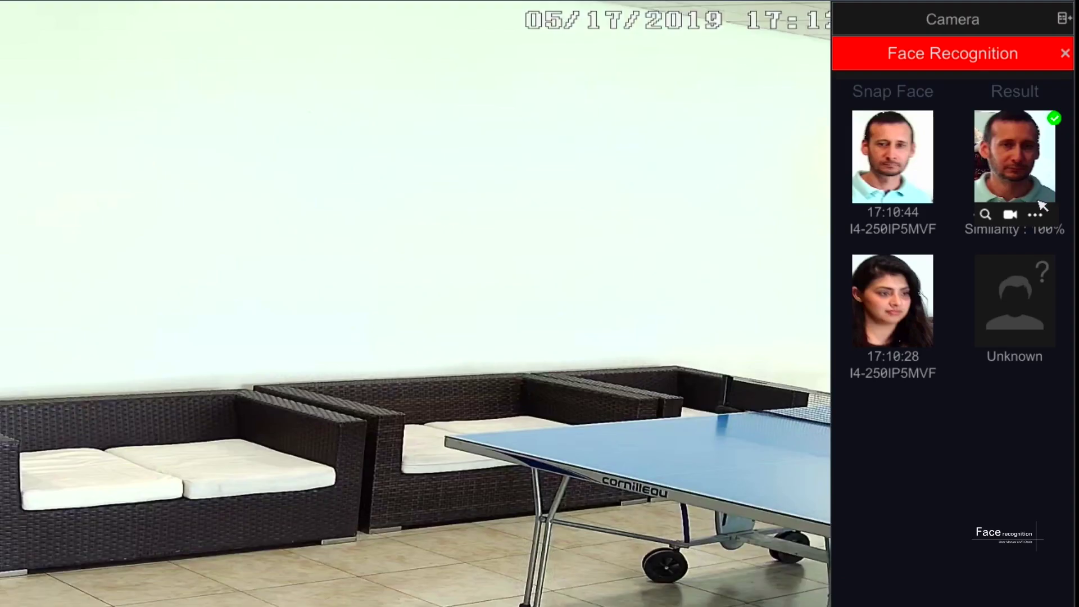
pyautogui.click(1035, 214)
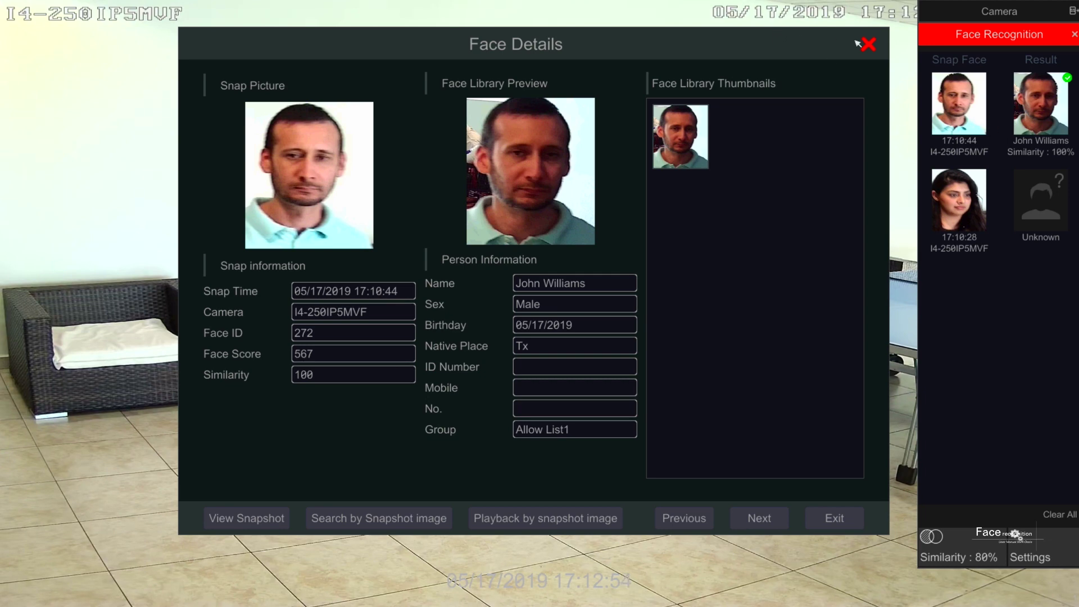
pyautogui.click(870, 48)
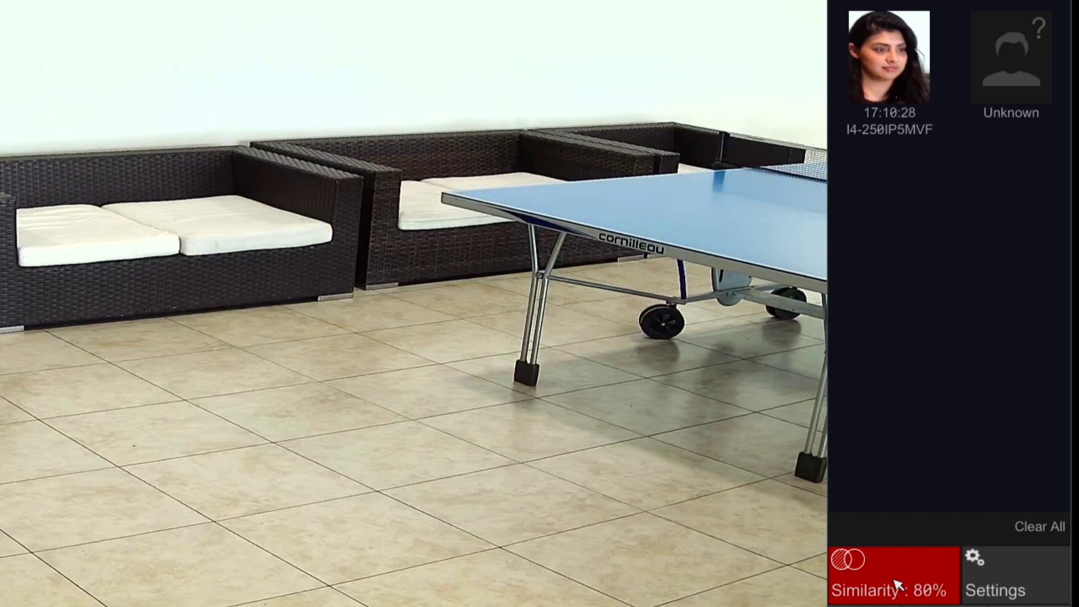
# Step: Enable the face tracking box in the face recognition display settings
pyautogui.click(997, 579)
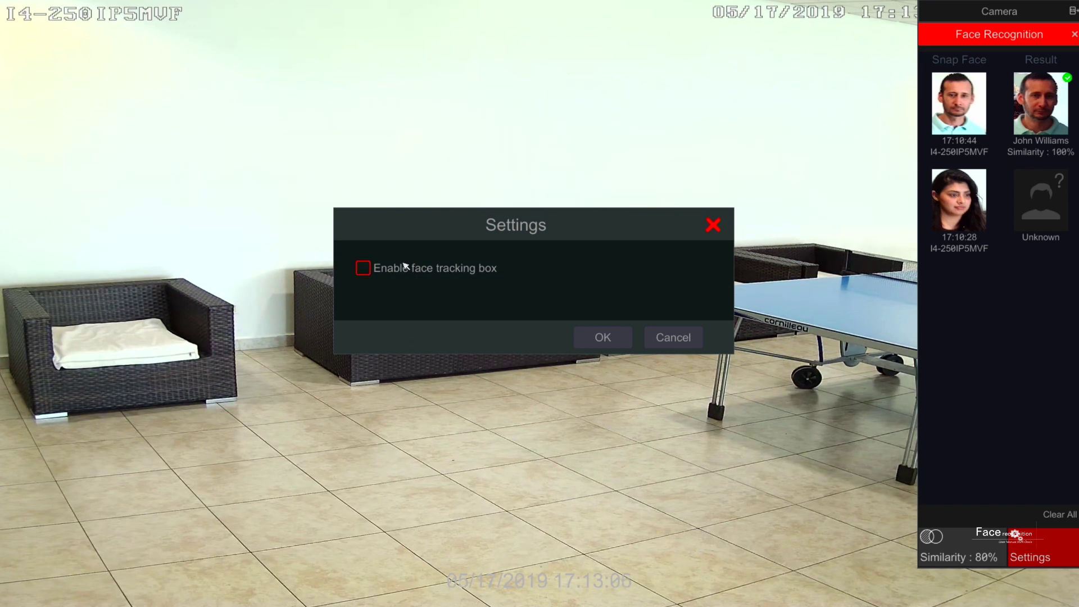
pyautogui.click(437, 276)
pyautogui.click(600, 337)
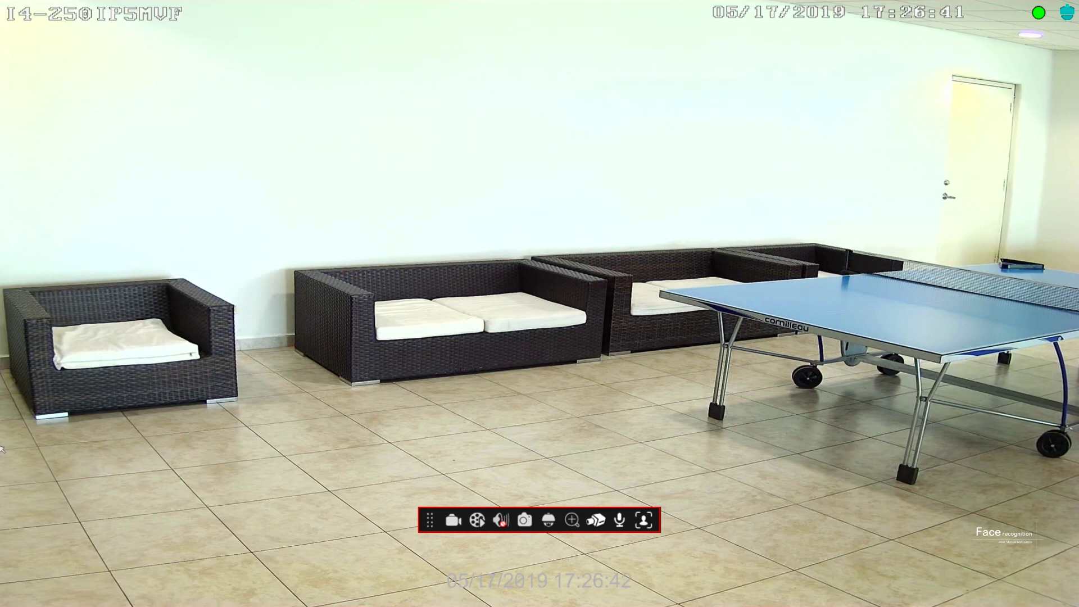
# Step: Go to Settings > Camera > Analytics and open the Face Detection settings
pyautogui.click(17, 597)
pyautogui.click(135, 516)
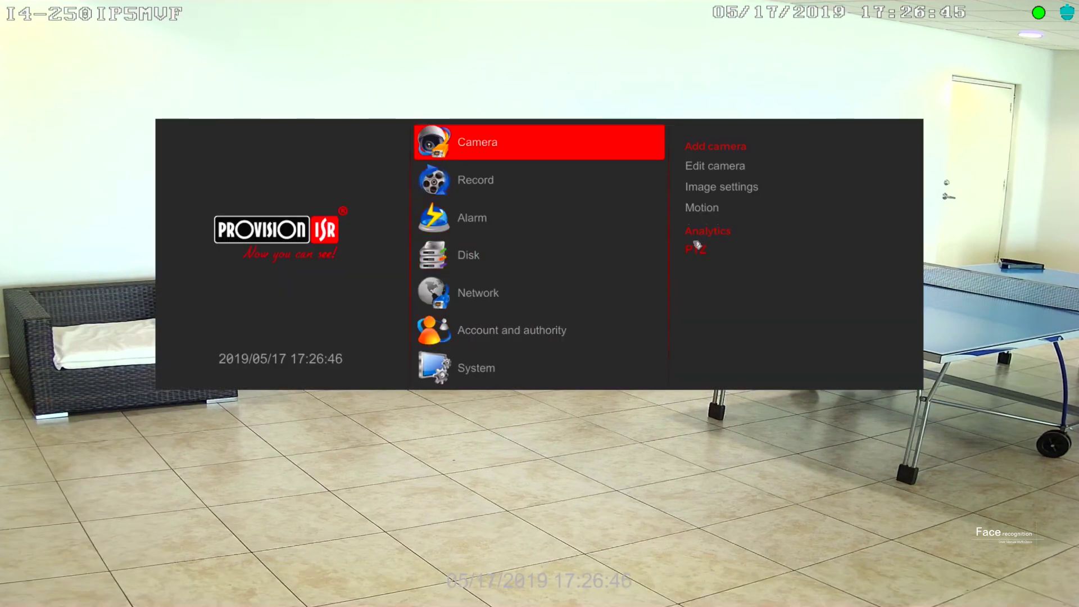
pyautogui.click(698, 236)
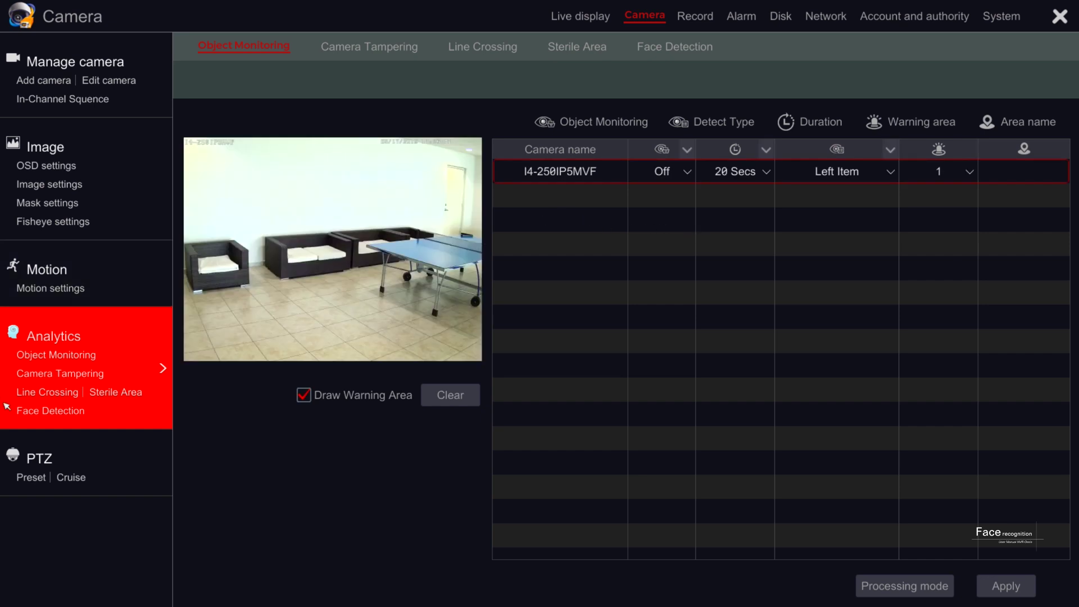
pyautogui.click(56, 419)
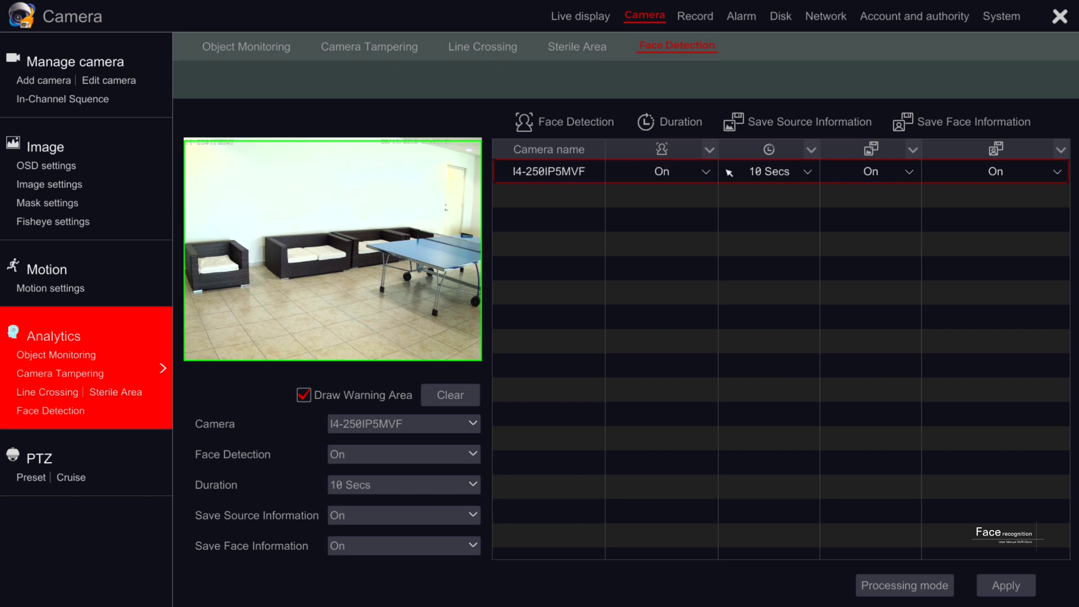
# Step: Keep duration at 10 Secs and Save Source and Save Face Information On
pyautogui.click(809, 174)
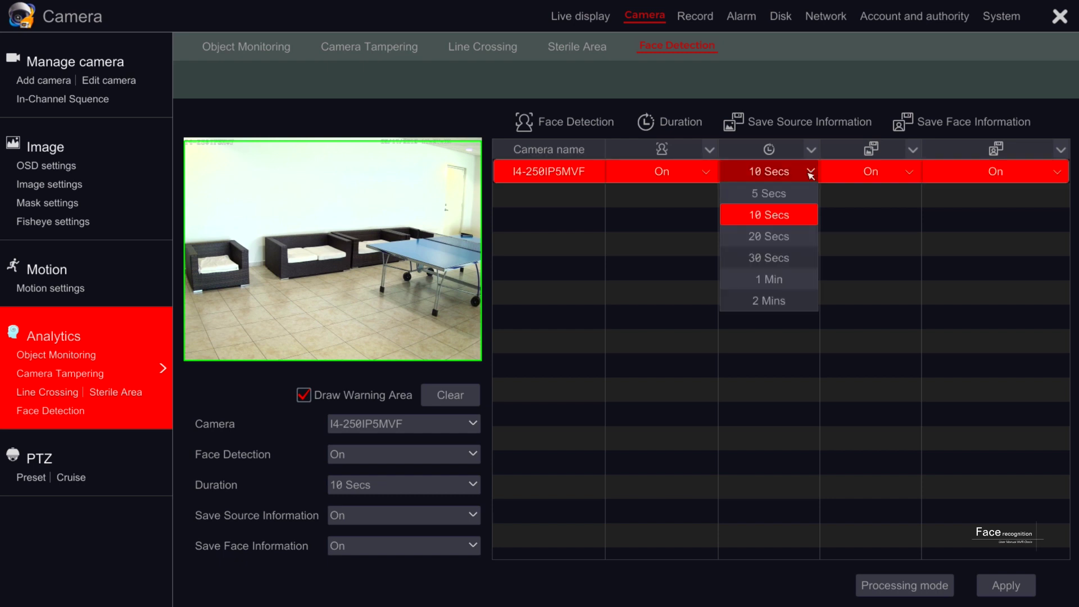
pyautogui.click(811, 175)
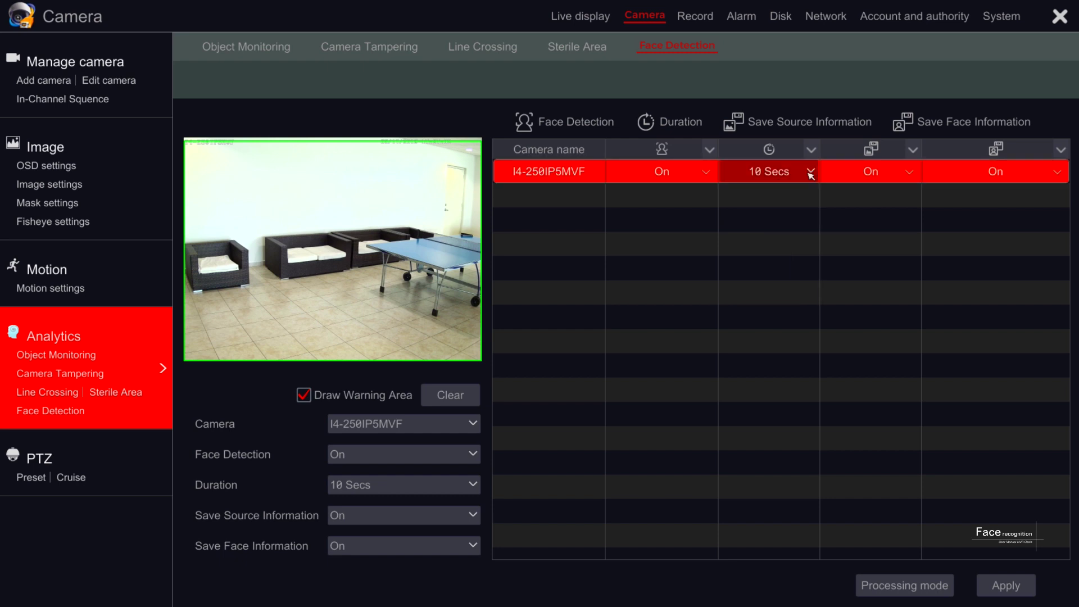
pyautogui.click(913, 173)
pyautogui.click(913, 173)
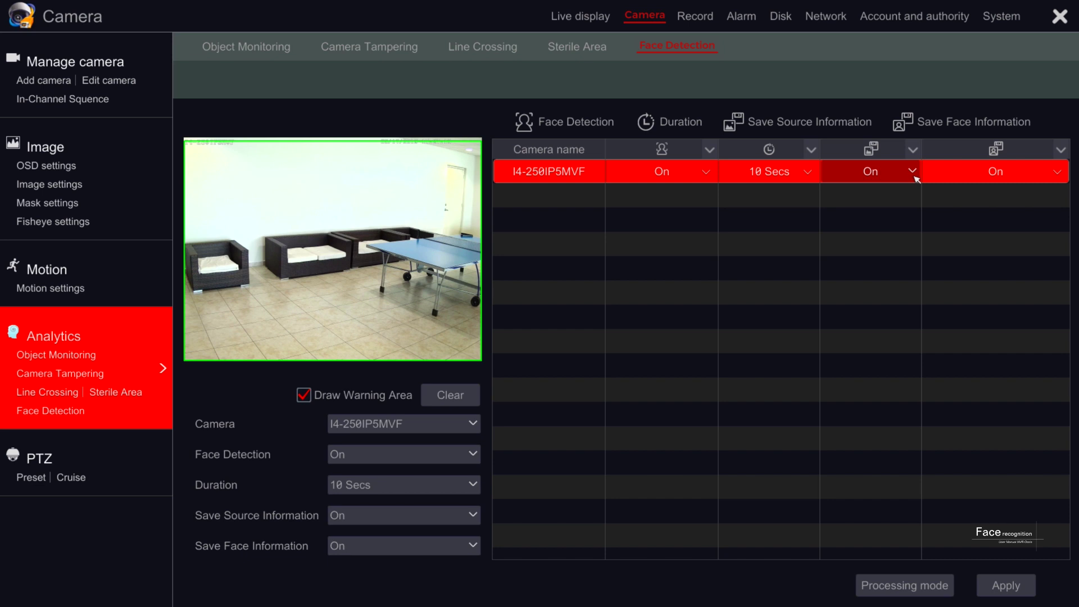
pyautogui.click(1059, 176)
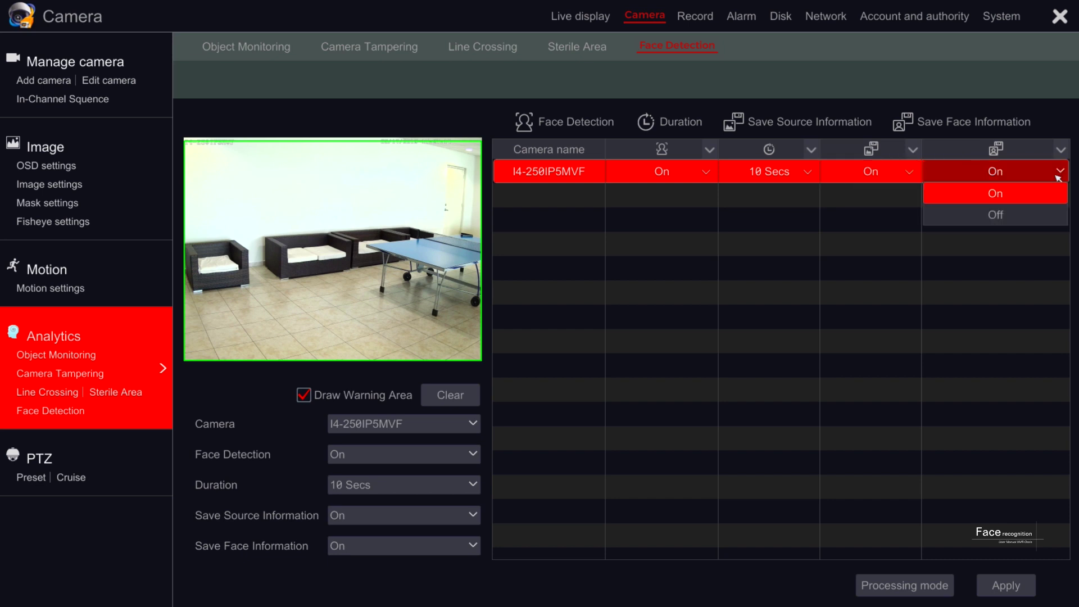
pyautogui.click(1059, 177)
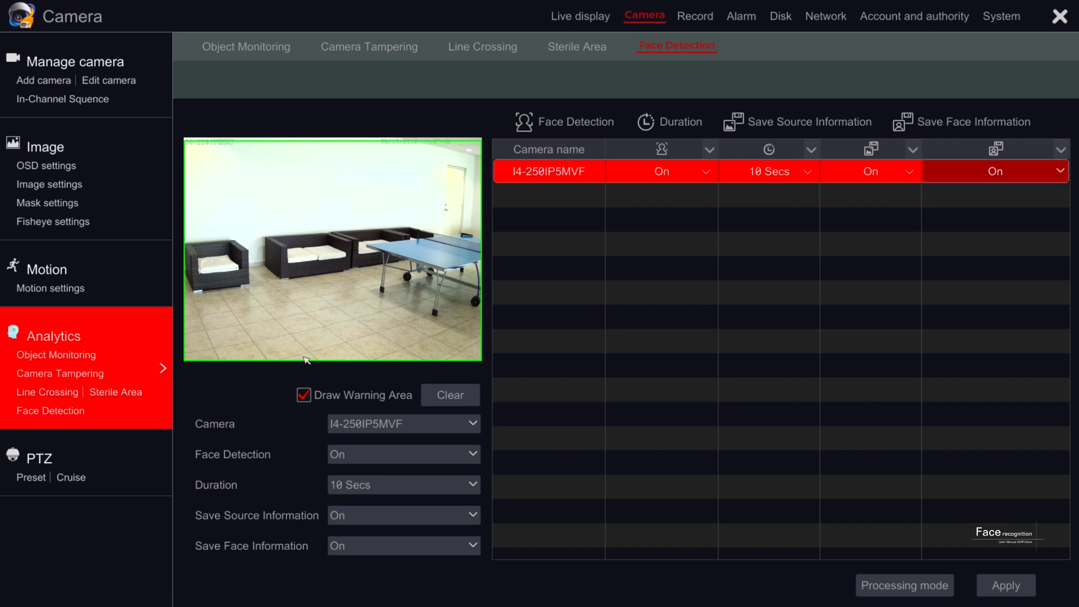
# Step: Re-enable Draw Warning Area, draw a detection area on the preview, and apply the settings
pyautogui.click(304, 395)
pyautogui.click(304, 396)
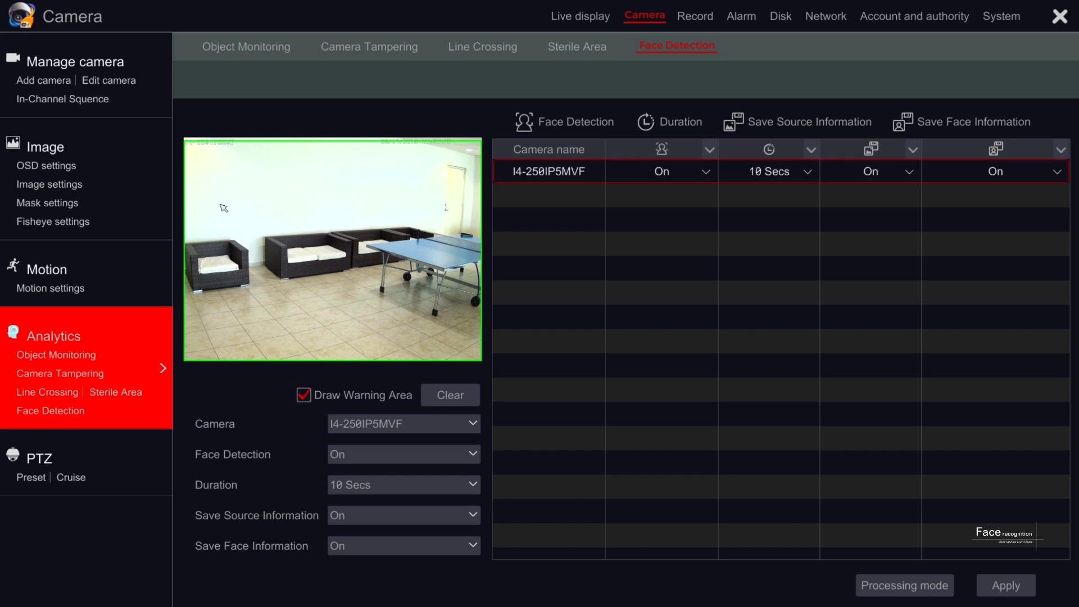
pyautogui.moveTo(219, 197); pyautogui.dragTo(461, 361)
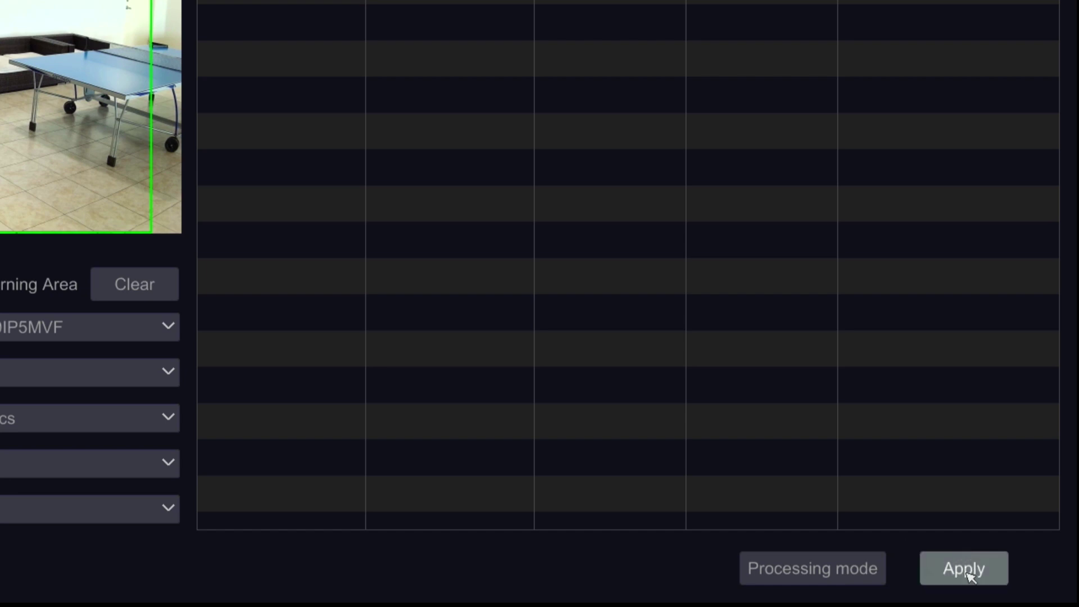
pyautogui.click(969, 572)
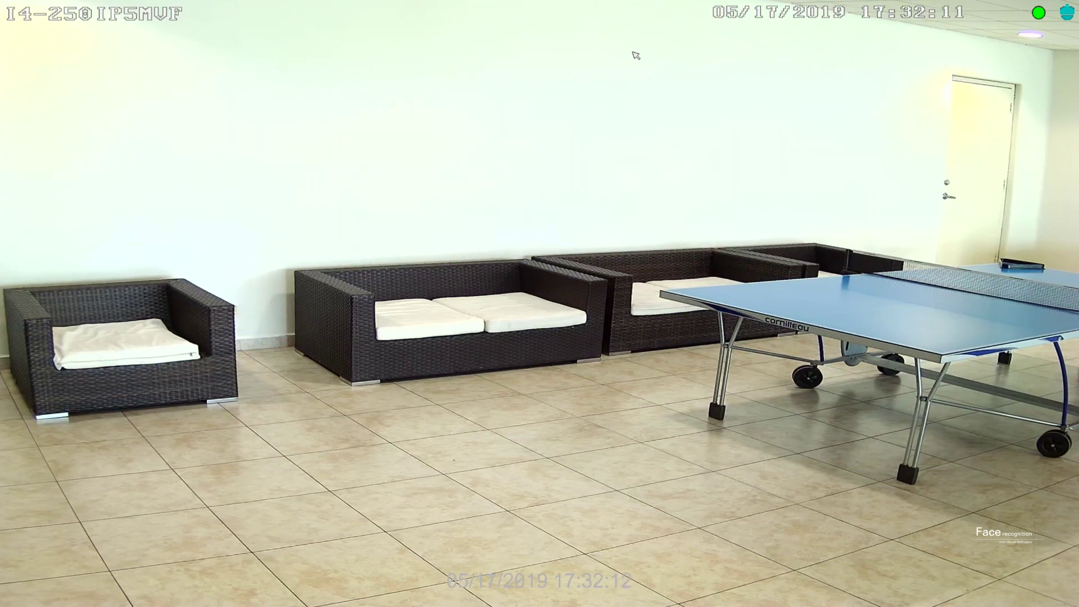
# Step: Open the Alarm status page from Settings > Alarm to see each alarm type's state
pyautogui.click(19, 585)
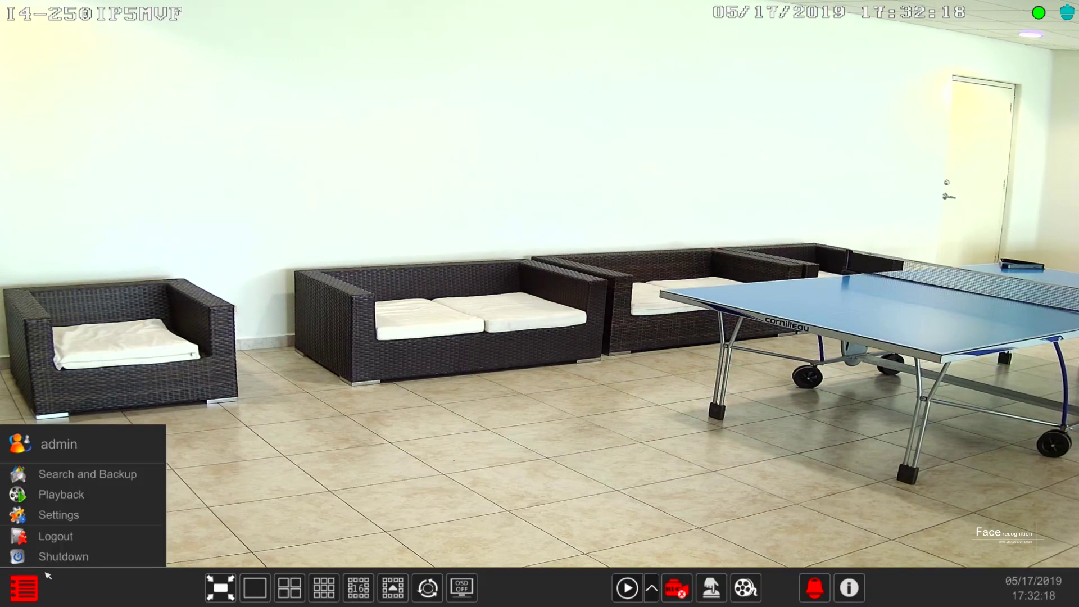
pyautogui.click(69, 525)
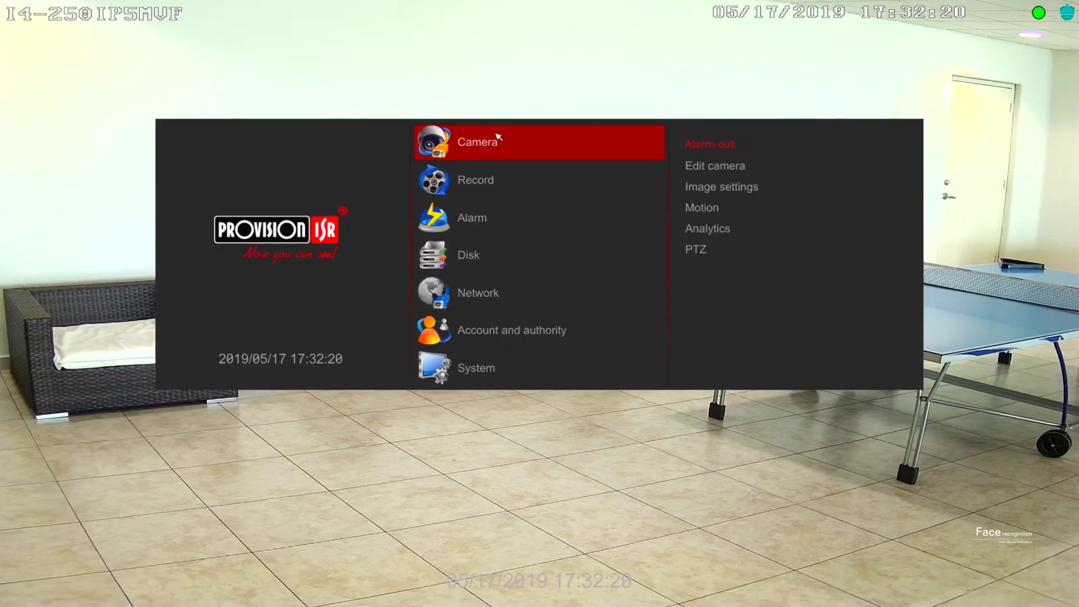
pyautogui.moveTo(491, 224)
pyautogui.click(747, 251)
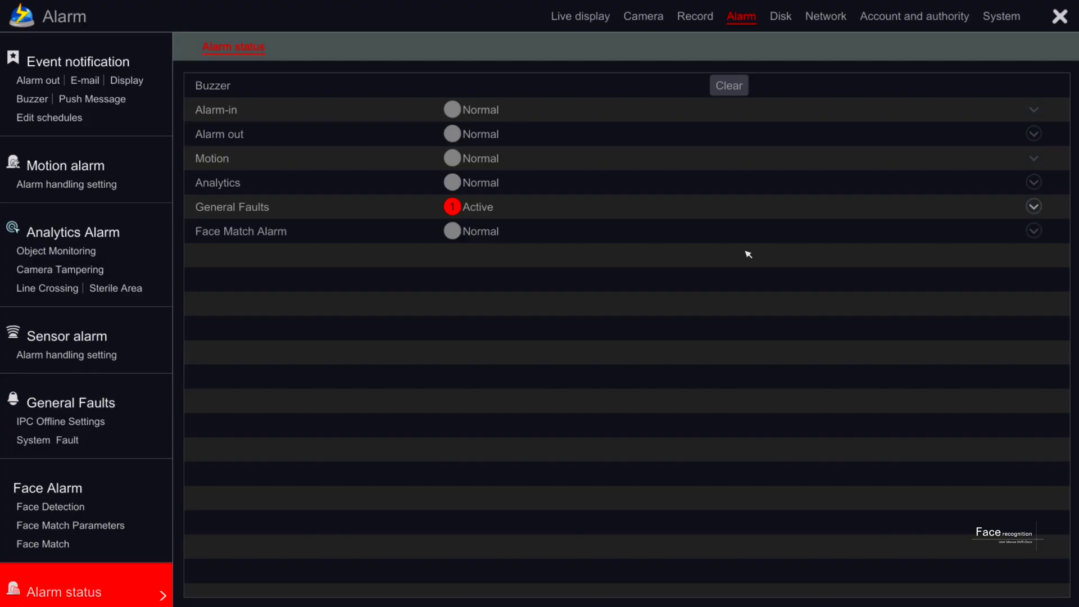
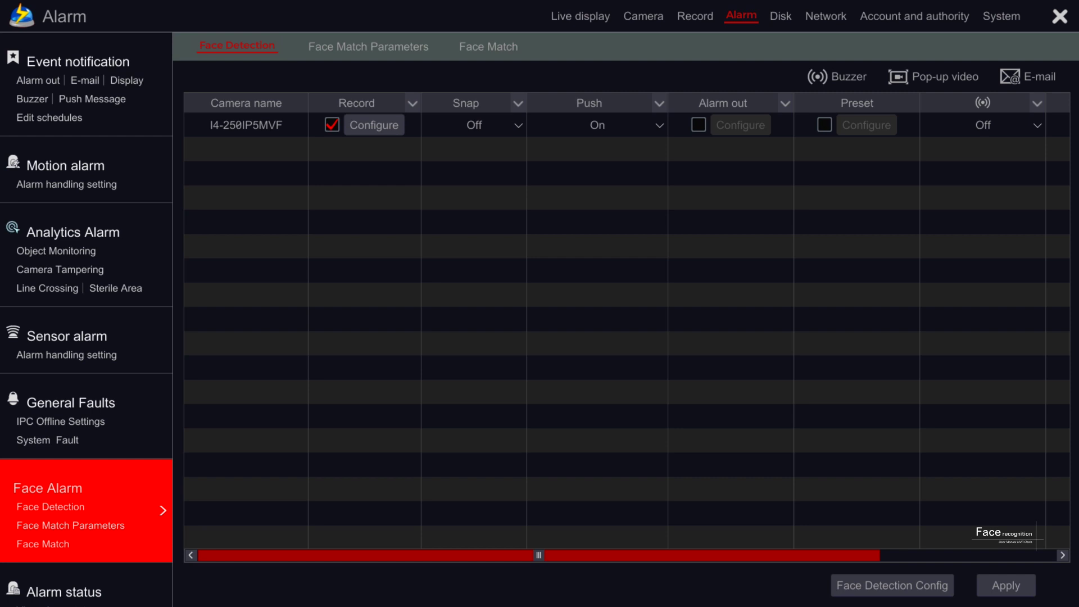
pyautogui.click(374, 126)
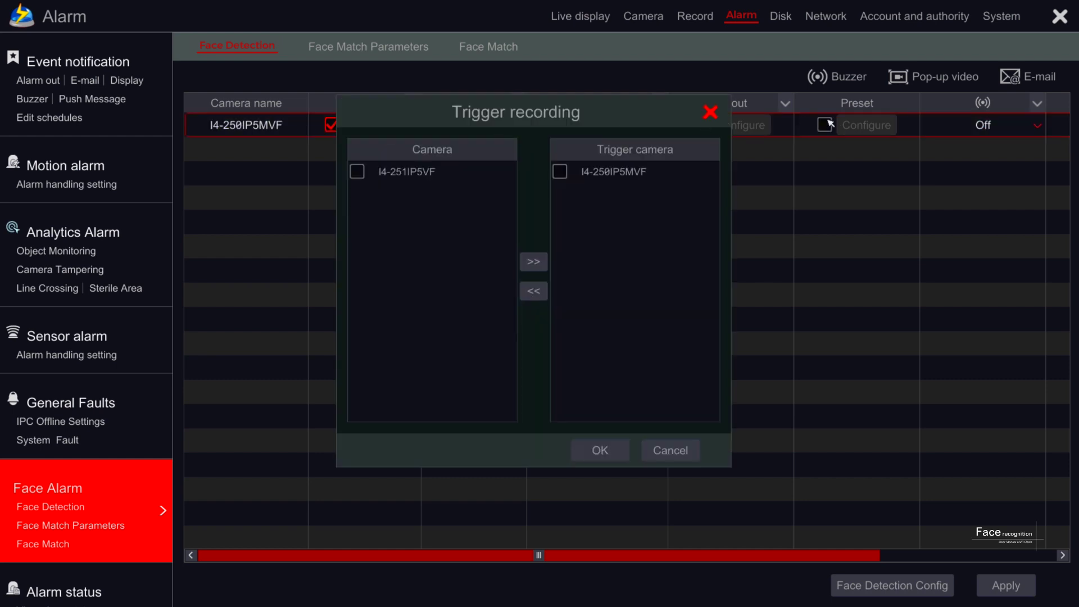
pyautogui.click(705, 117)
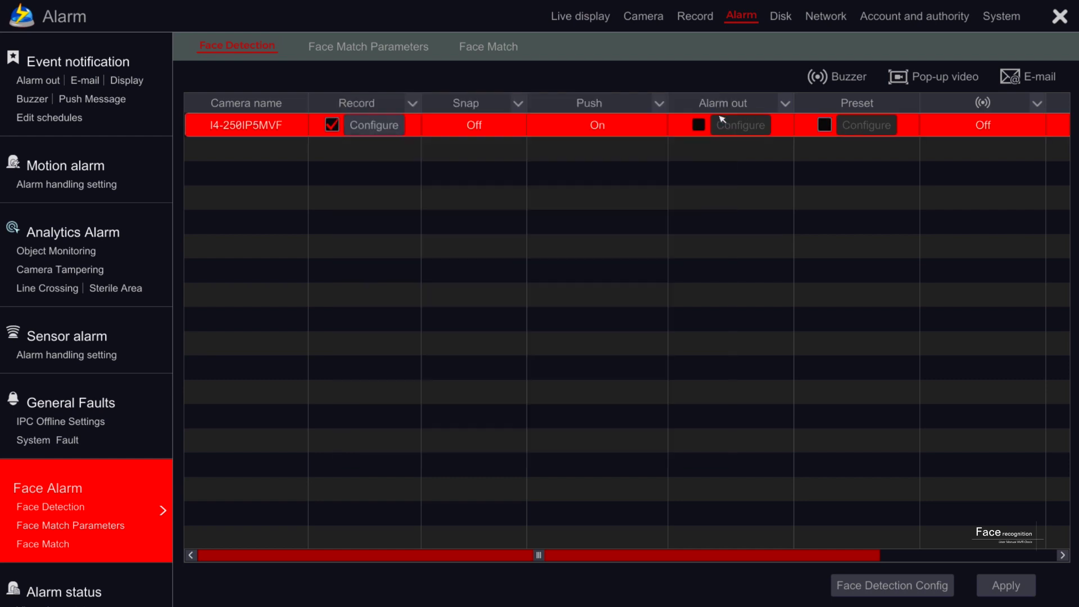
pyautogui.click(354, 133)
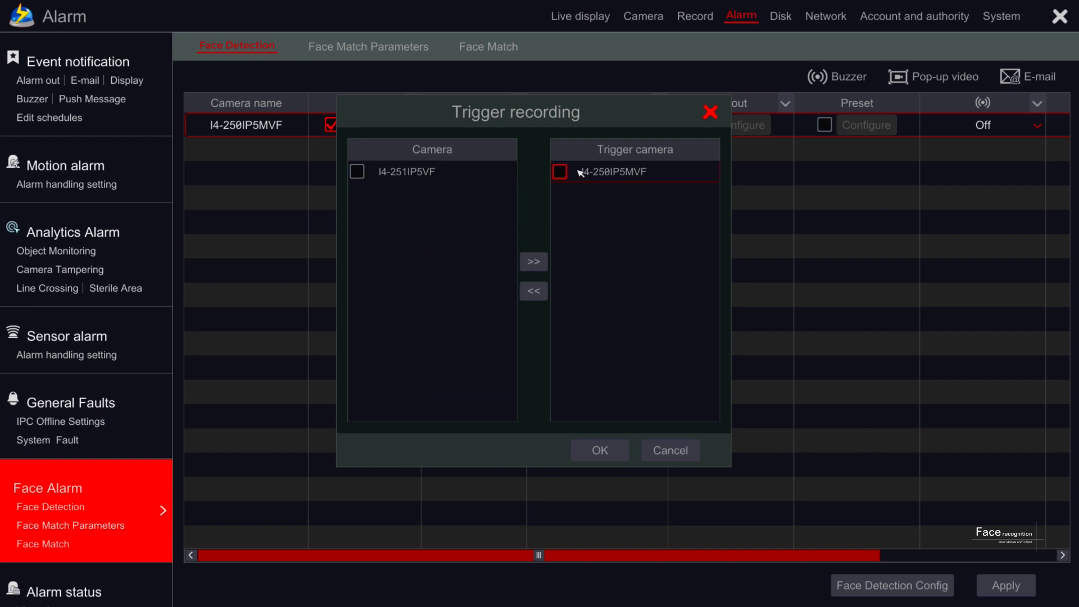
pyautogui.click(709, 112)
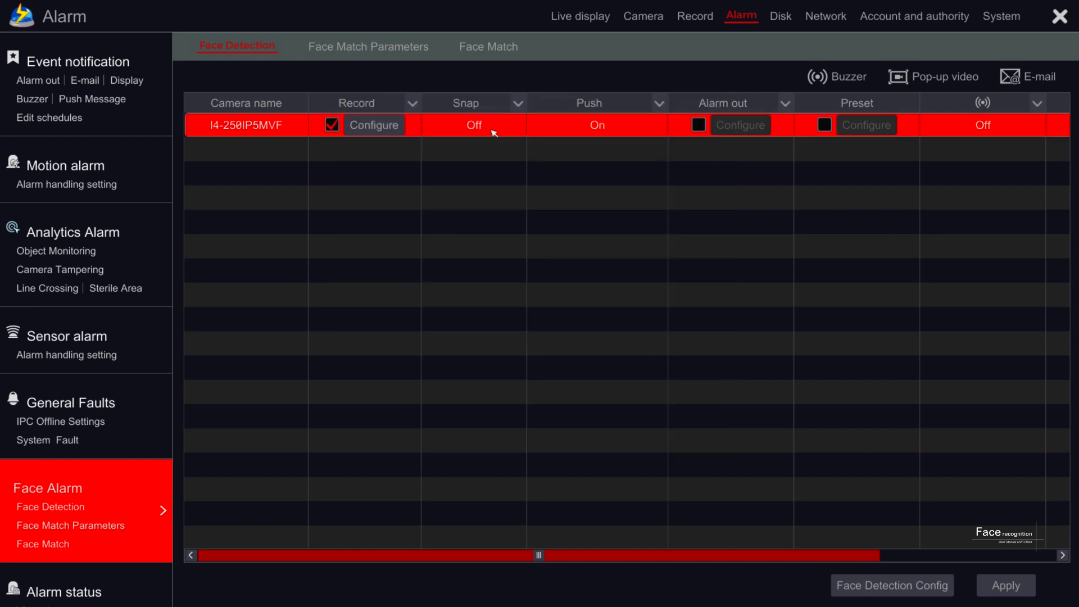
pyautogui.click(513, 130)
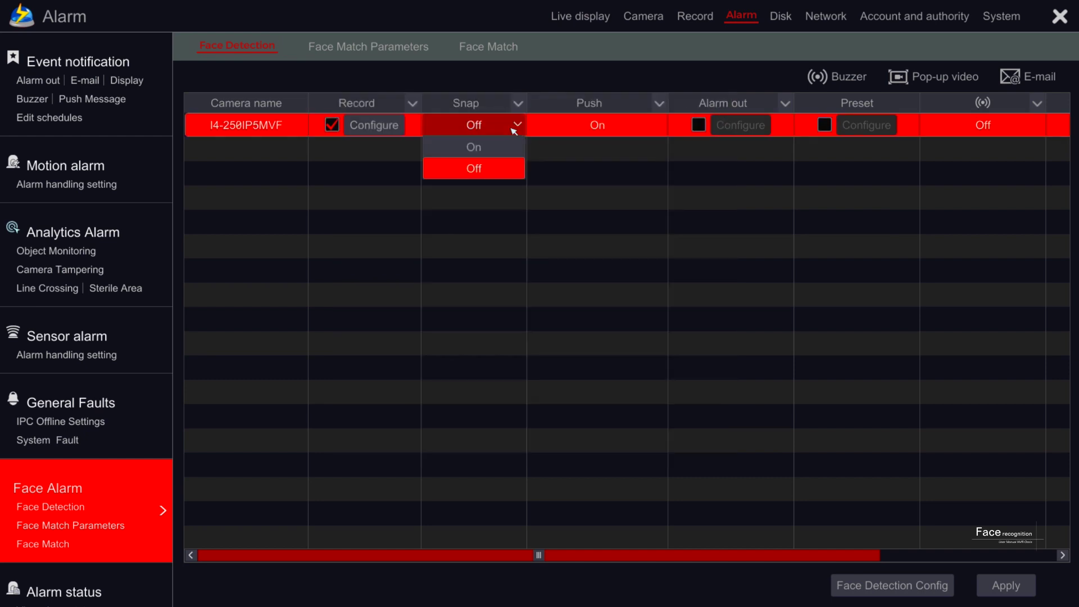
pyautogui.click(513, 130)
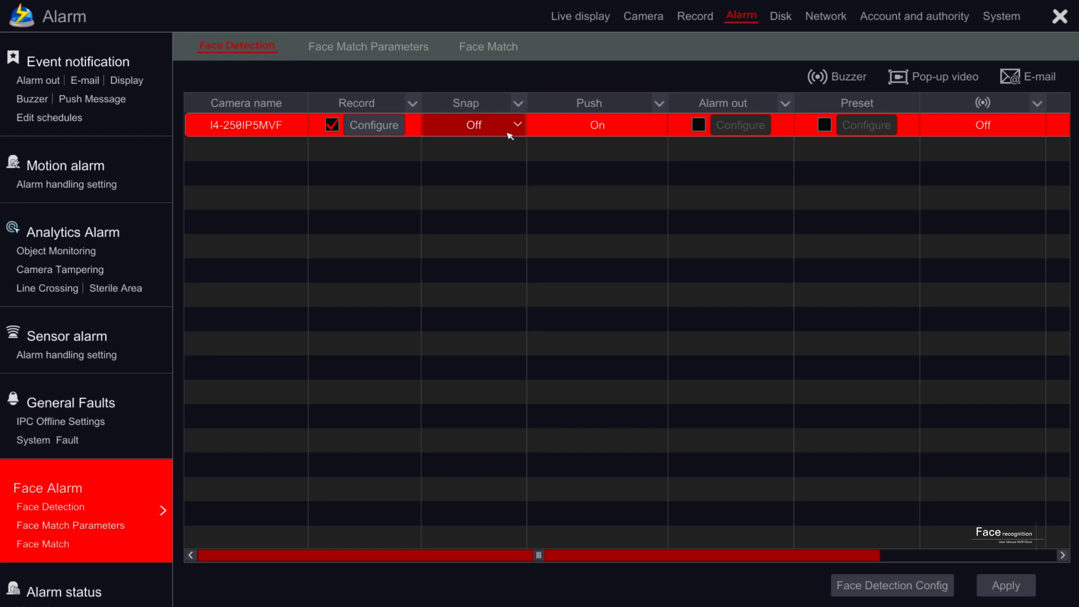
pyautogui.click(593, 126)
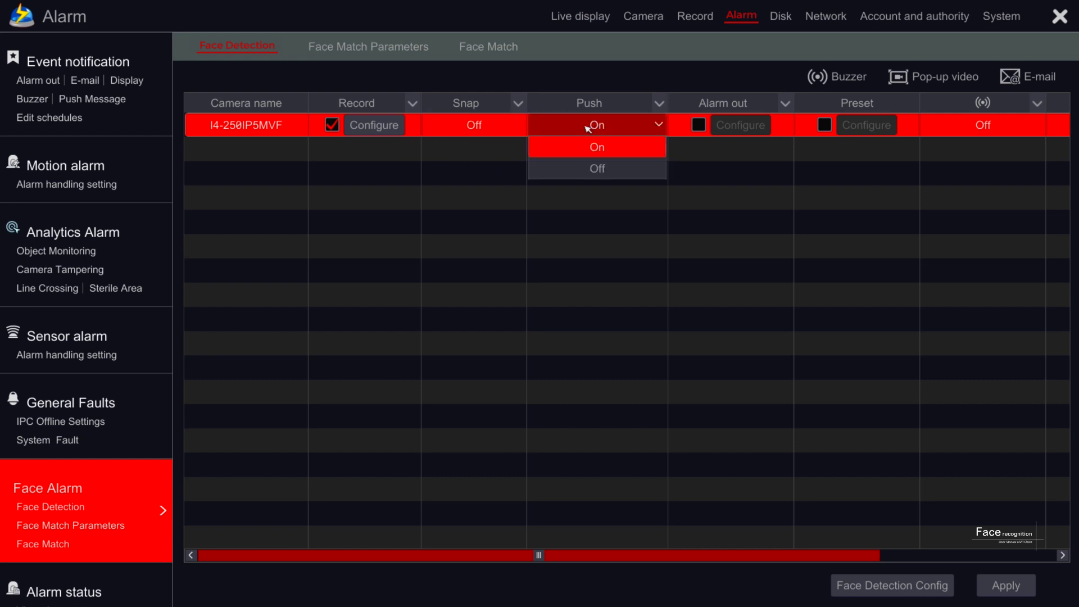
pyautogui.click(584, 139)
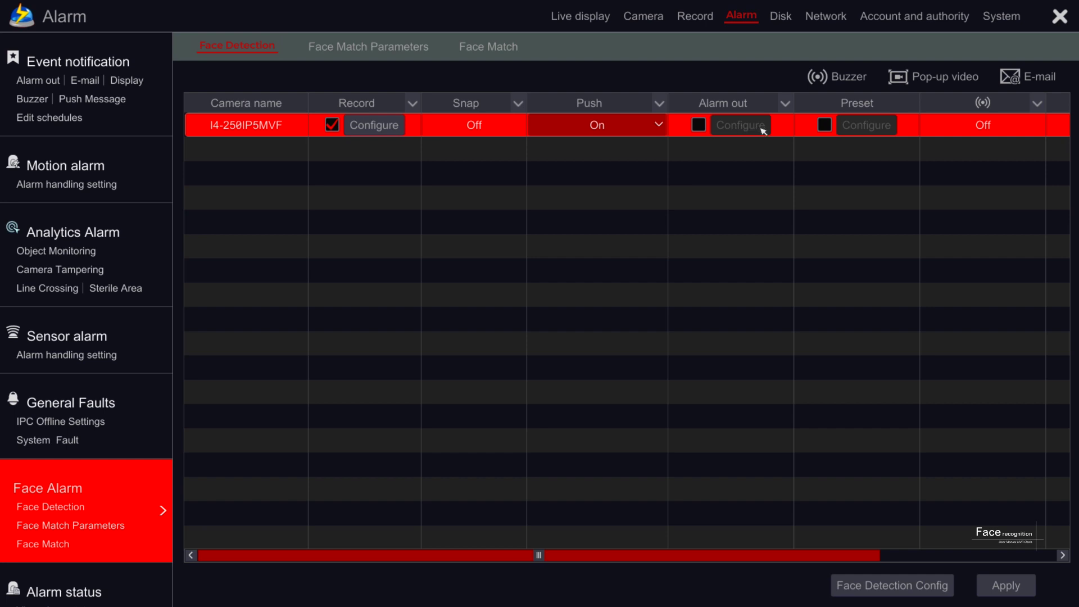
pyautogui.click(698, 127)
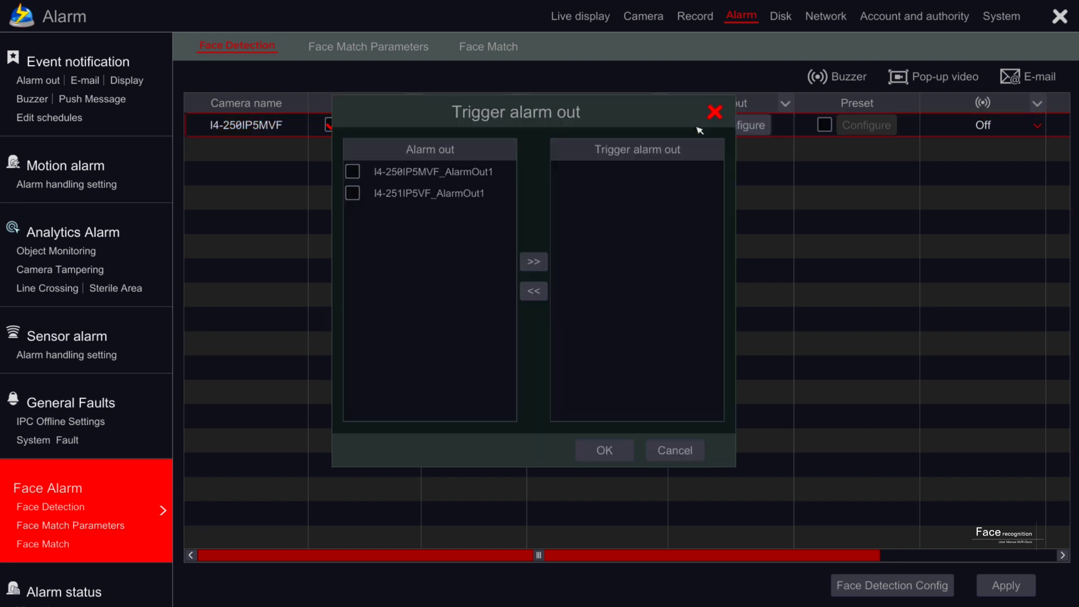
pyautogui.click(713, 112)
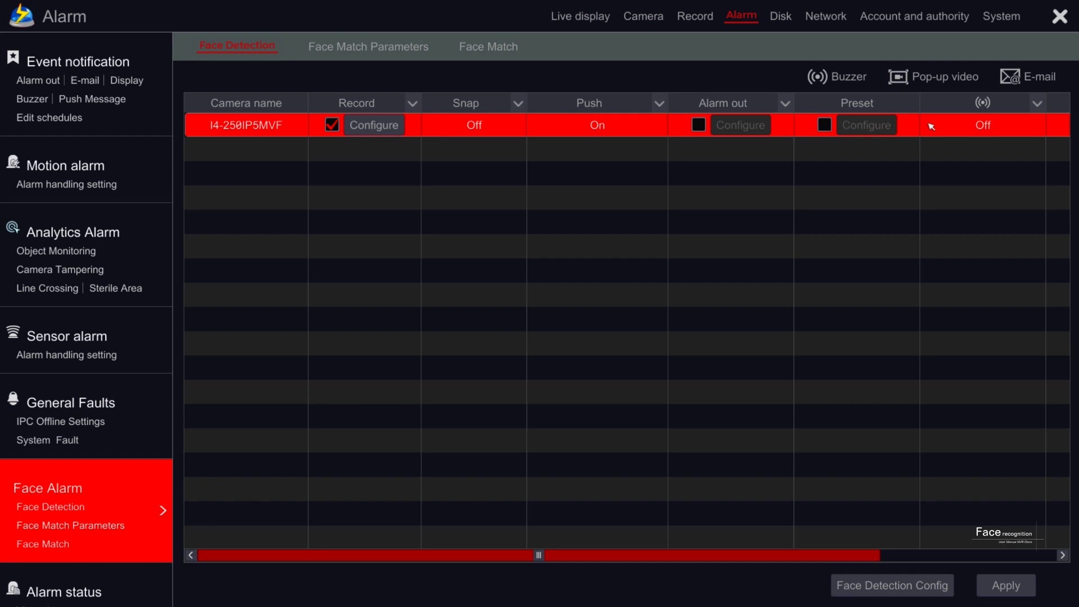
pyautogui.click(983, 125)
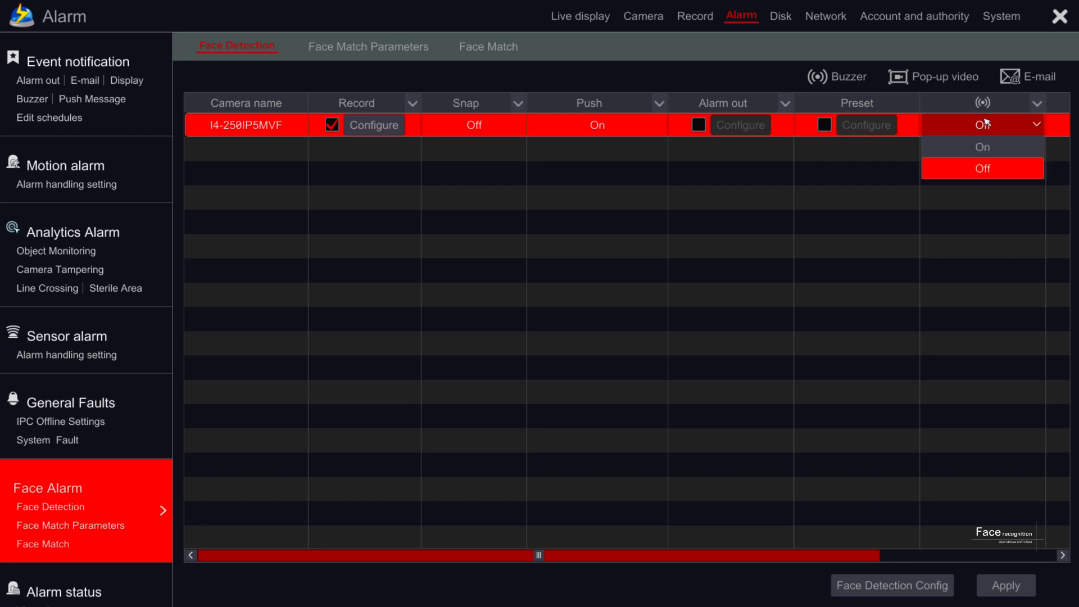
pyautogui.click(993, 131)
pyautogui.moveTo(740, 556); pyautogui.dragTo(950, 546)
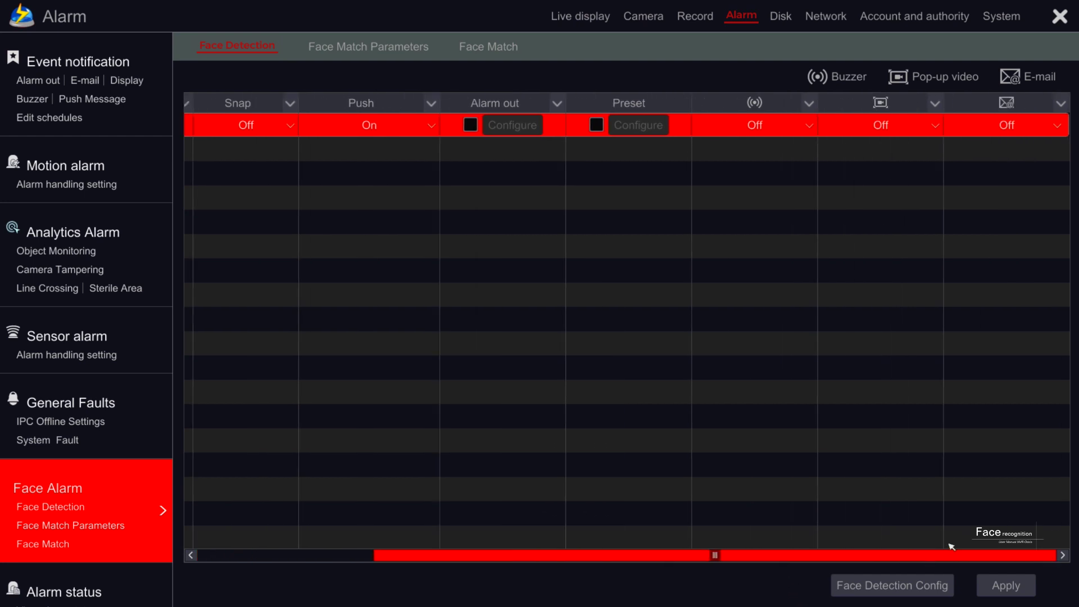
pyautogui.click(936, 125)
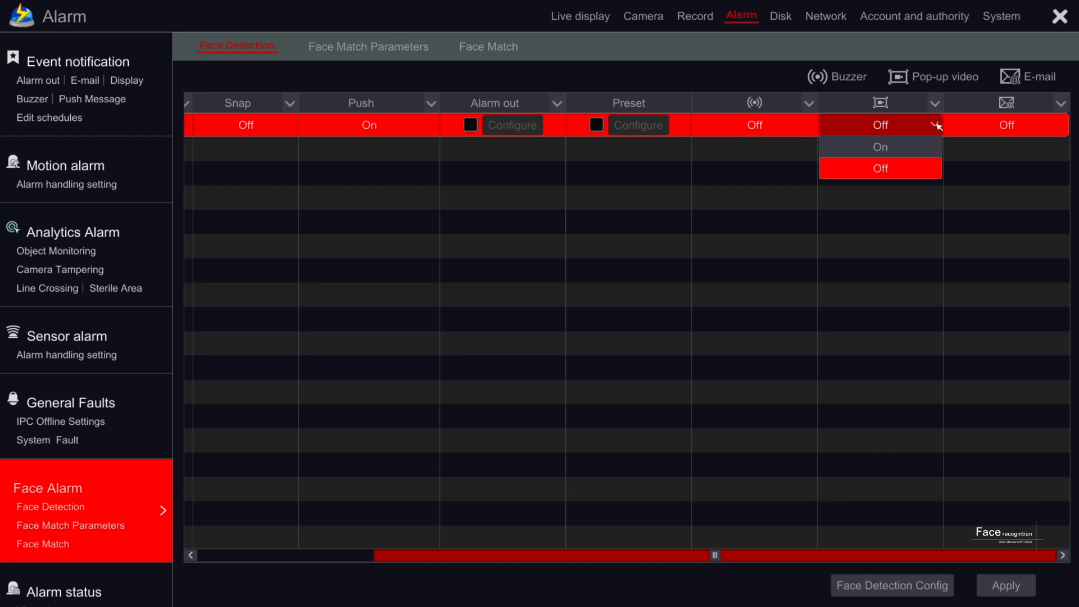
pyautogui.click(980, 129)
pyautogui.click(1030, 133)
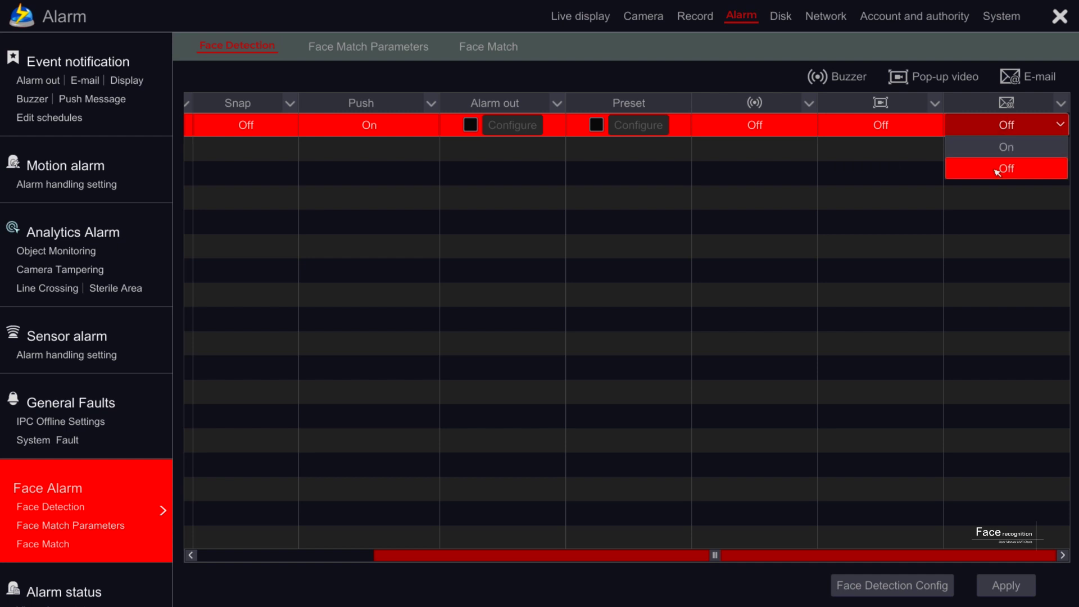
pyautogui.click(997, 170)
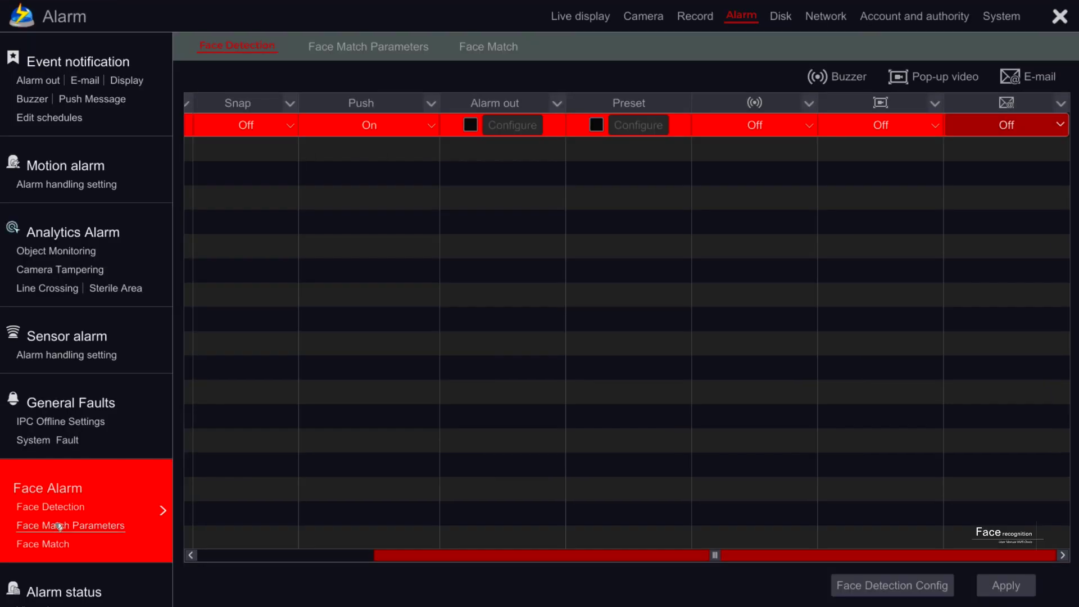
# Step: Raise the face match Similarity to 80% and confirm saving on moving to the Face Match tab
pyautogui.click(59, 526)
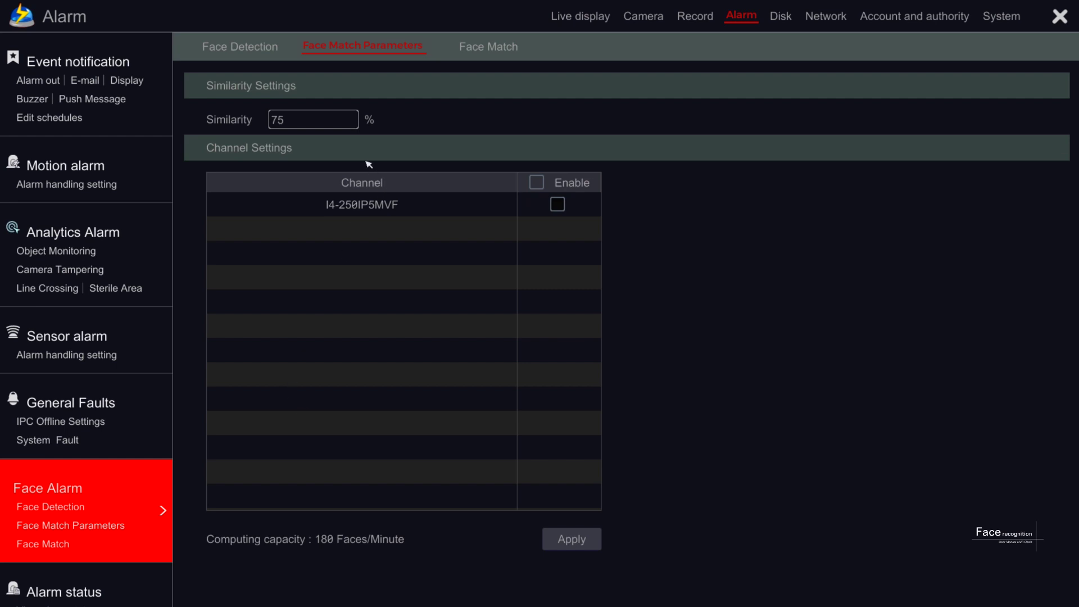
pyautogui.click(322, 117)
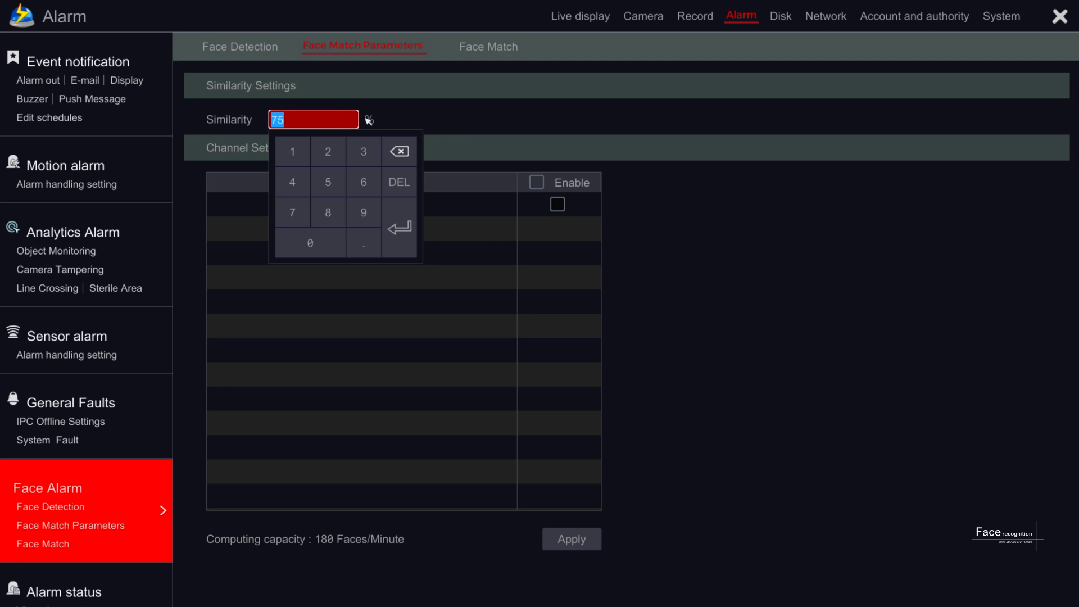
pyautogui.click(328, 213)
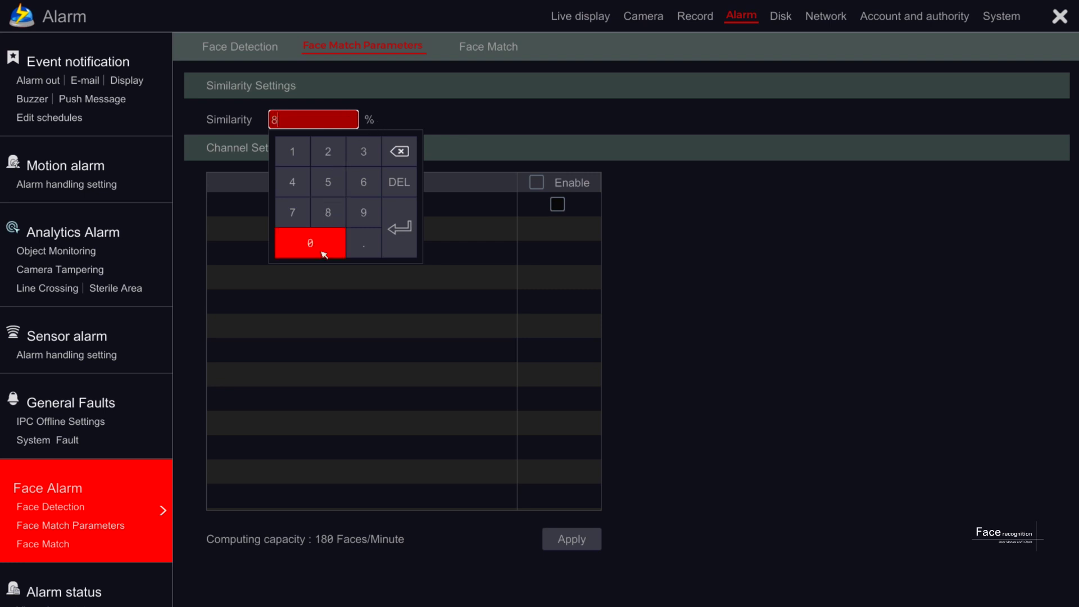
pyautogui.click(315, 246)
pyautogui.click(427, 202)
pyautogui.click(486, 46)
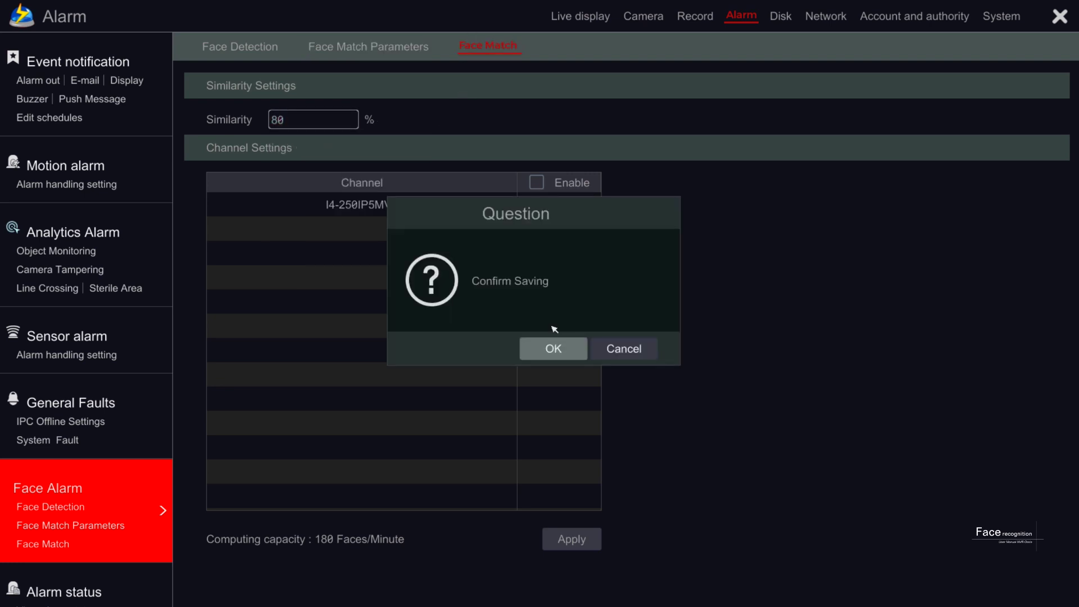
pyautogui.click(559, 349)
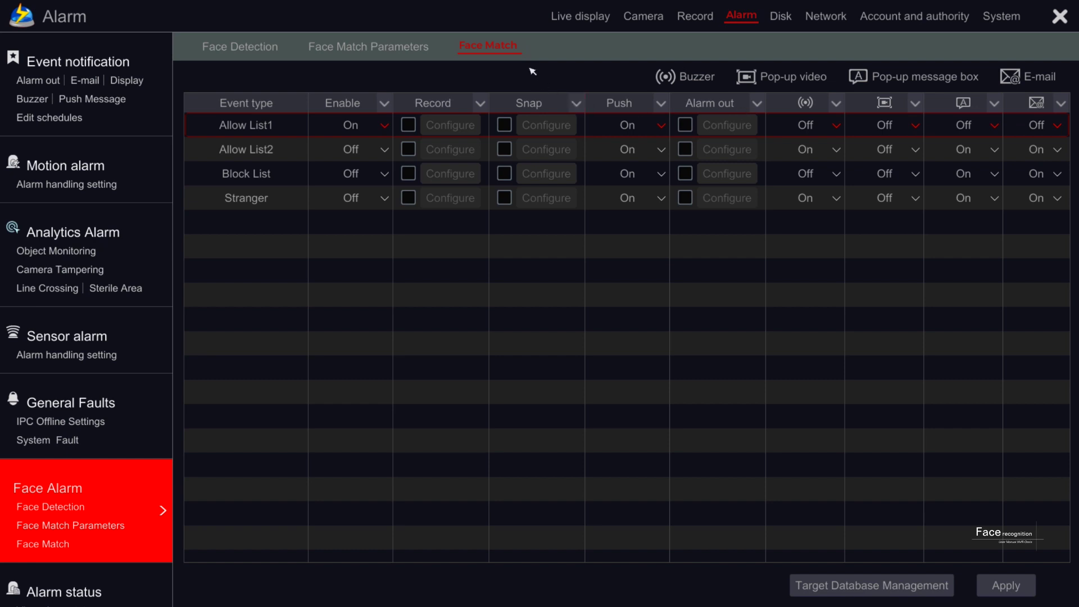
# Step: Keep Allow List1 enabled, review its Record and Snap cameras unchanged, and keep Push On
pyautogui.click(377, 125)
pyautogui.click(381, 129)
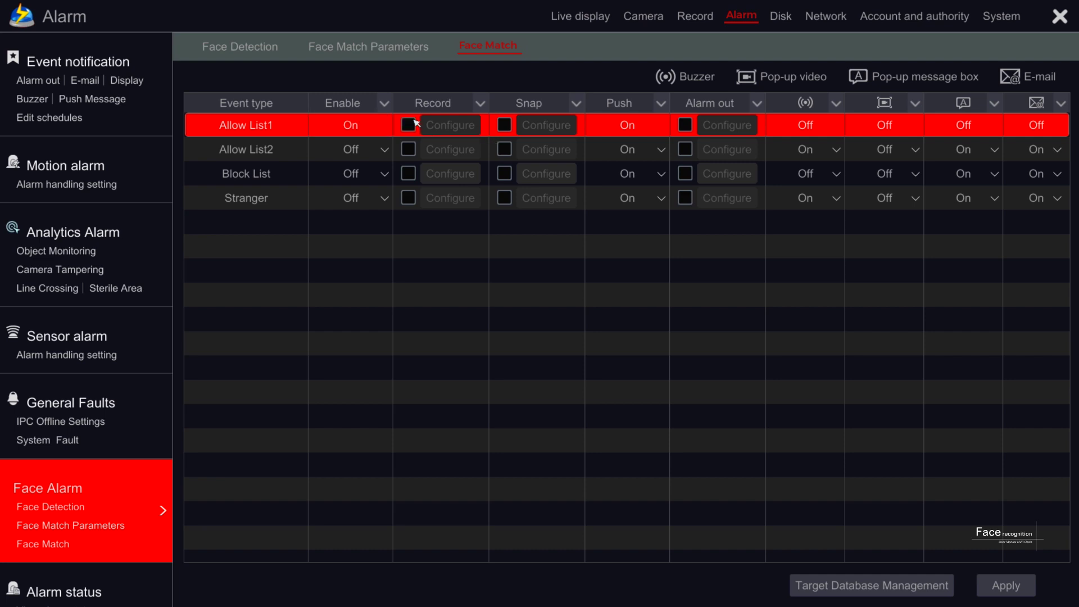
pyautogui.click(428, 128)
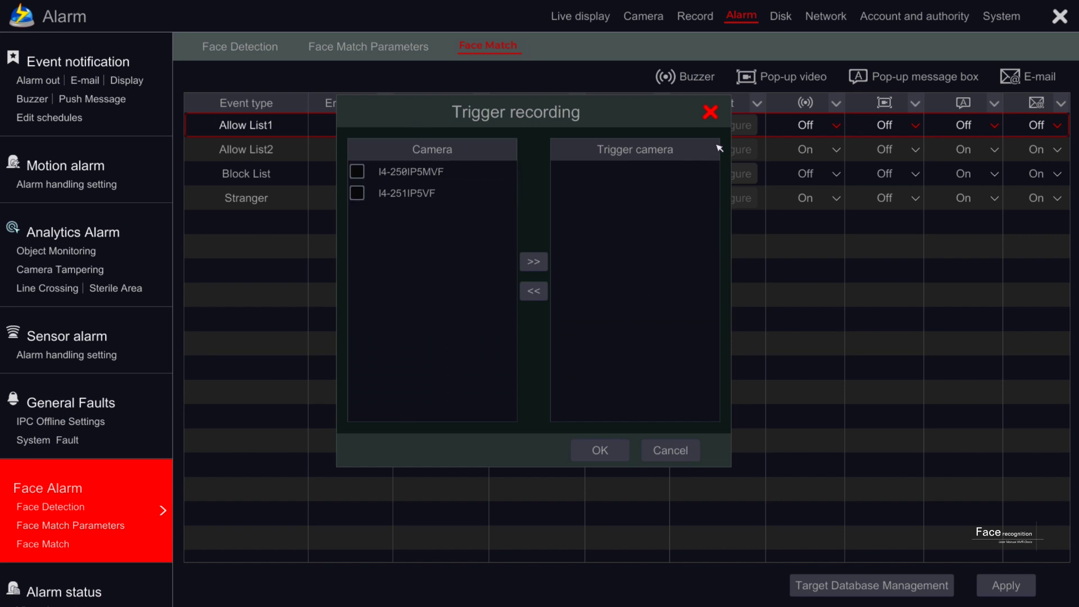
pyautogui.click(717, 116)
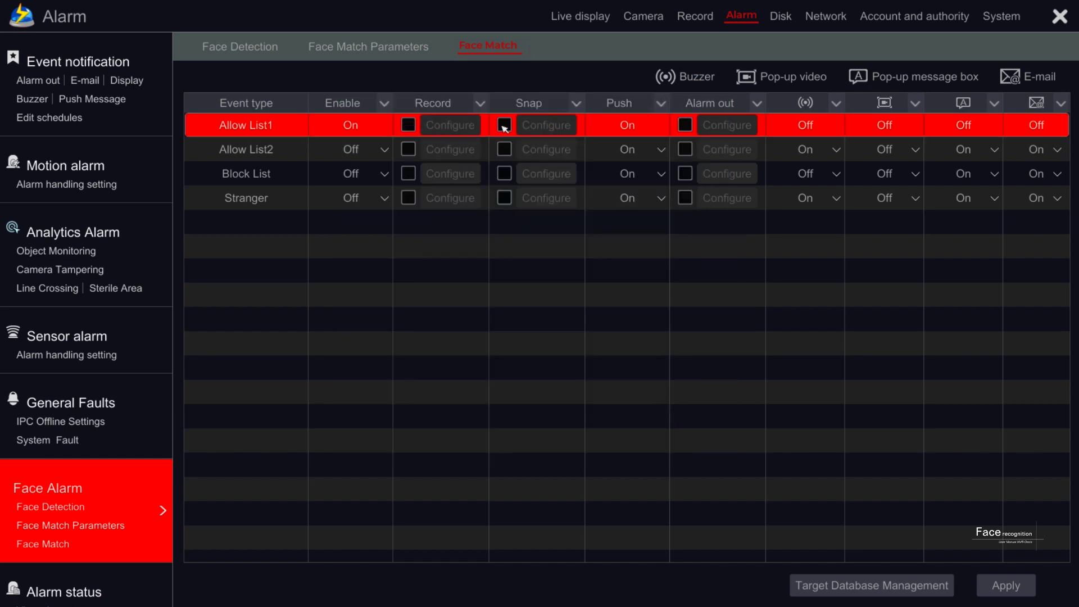
pyautogui.click(504, 128)
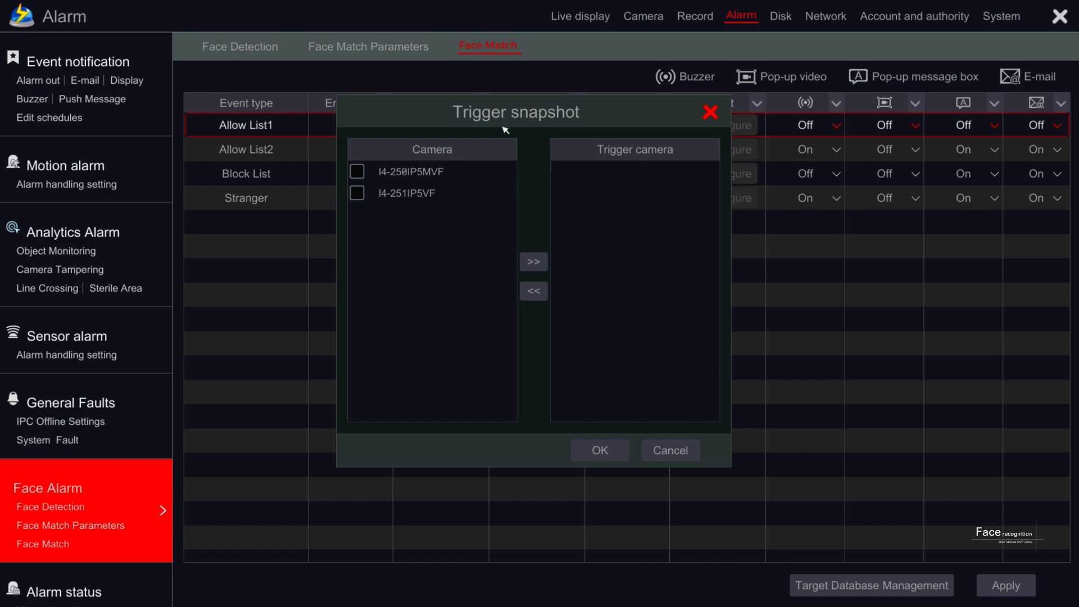
pyautogui.click(706, 111)
pyautogui.click(617, 133)
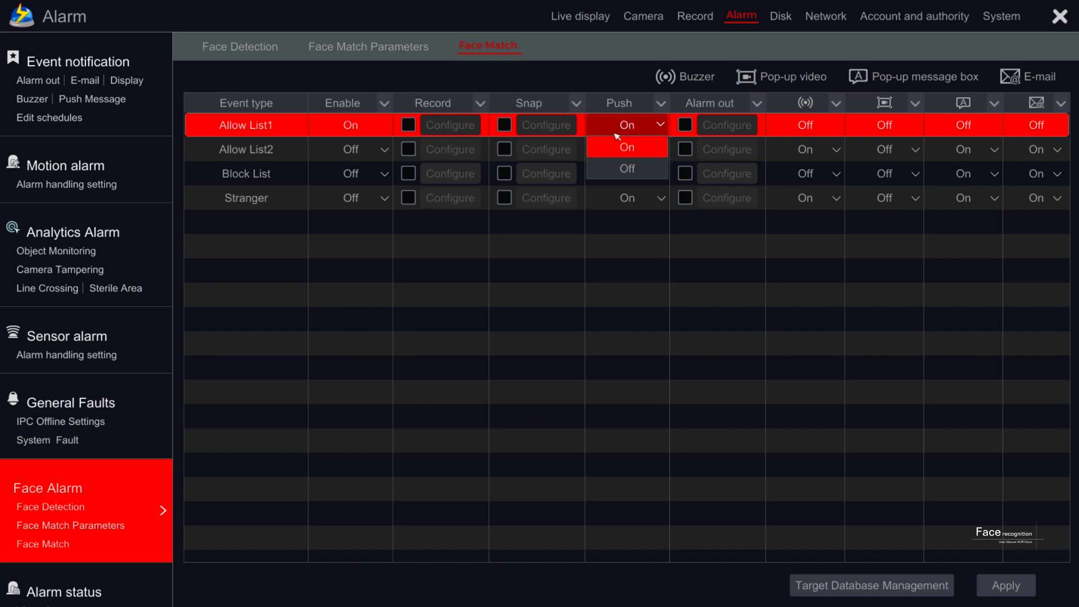
pyautogui.click(618, 140)
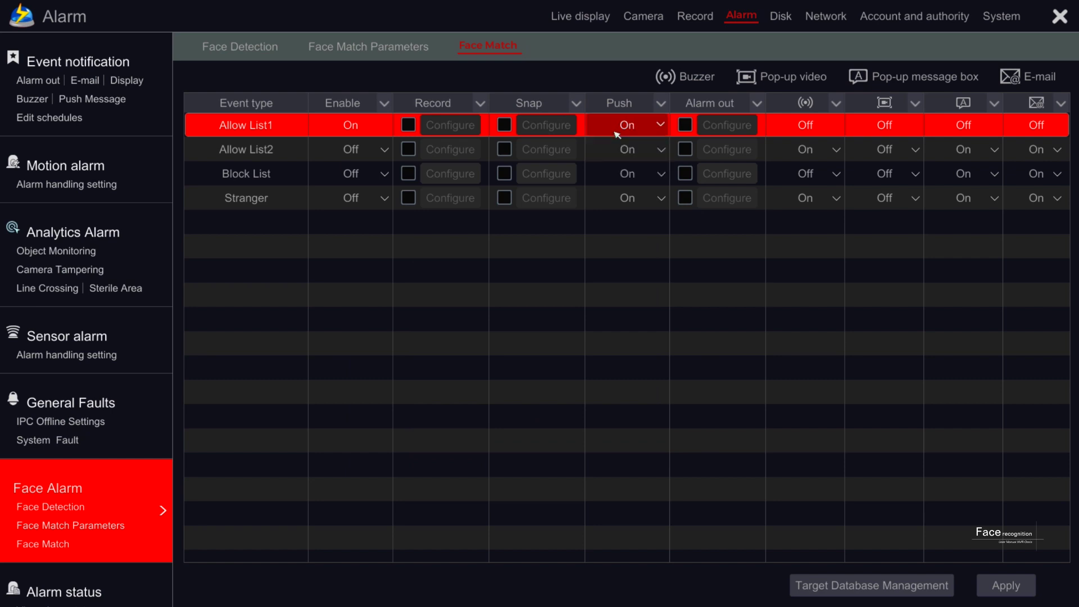
# Step: Enable alarm out for Allow List1 and keep its Buzzer and Pop-up video Off
pyautogui.click(685, 125)
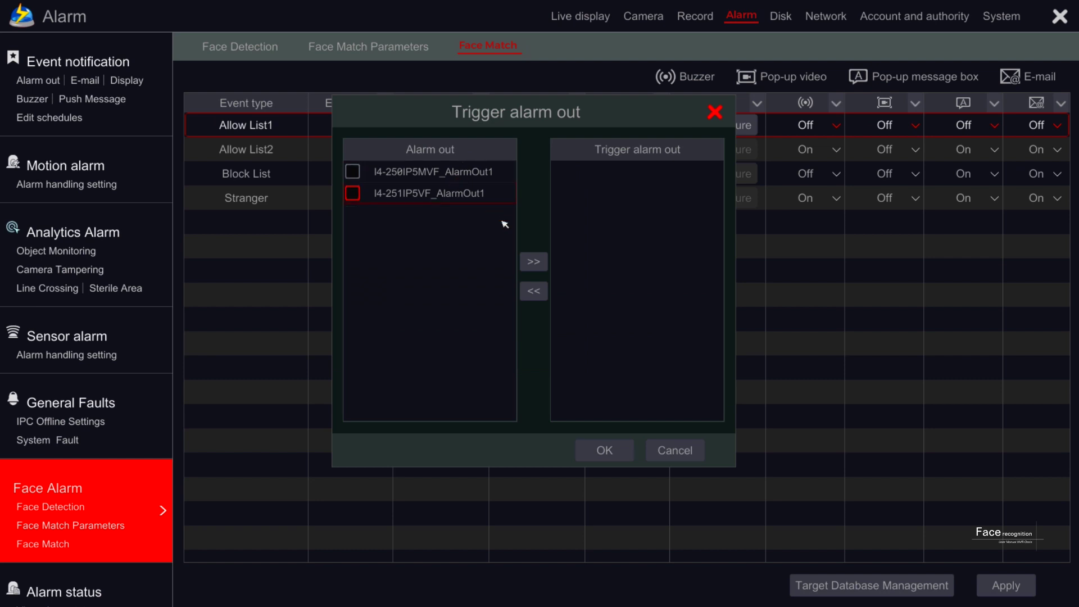
pyautogui.click(715, 112)
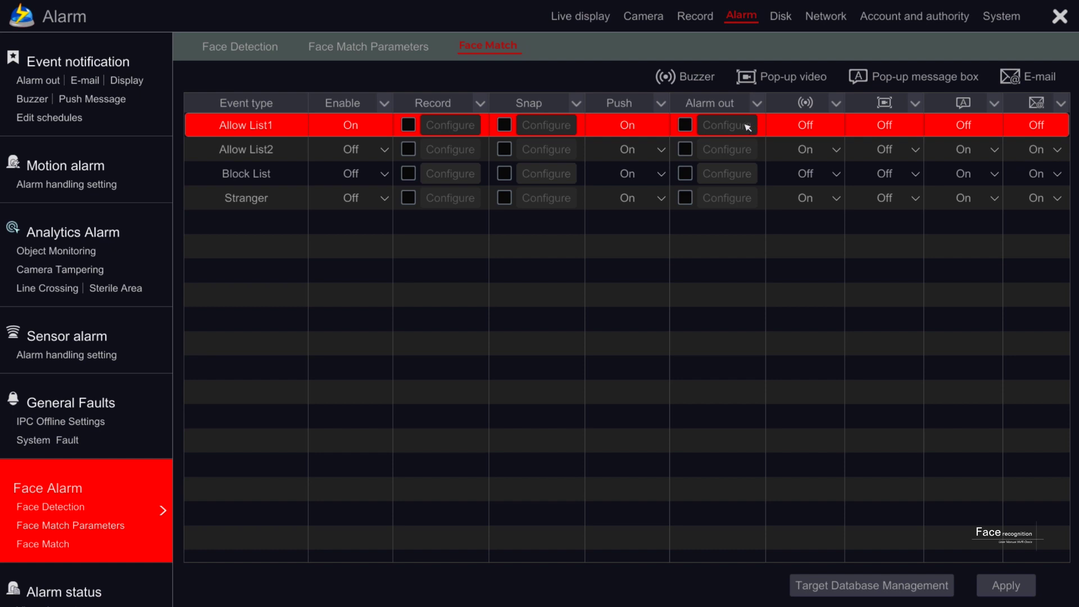
pyautogui.click(811, 125)
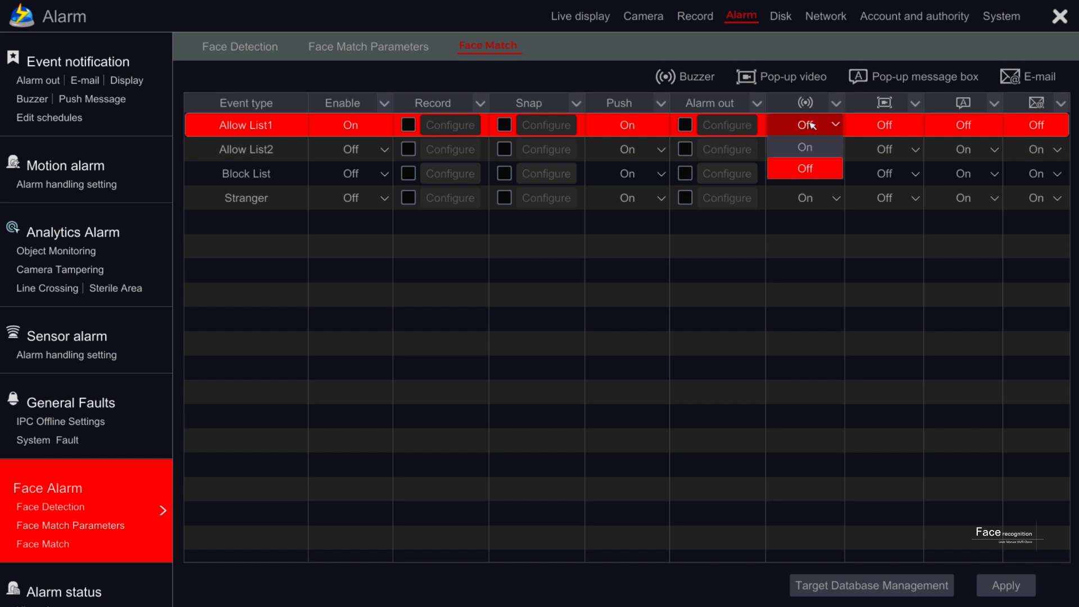
pyautogui.click(811, 125)
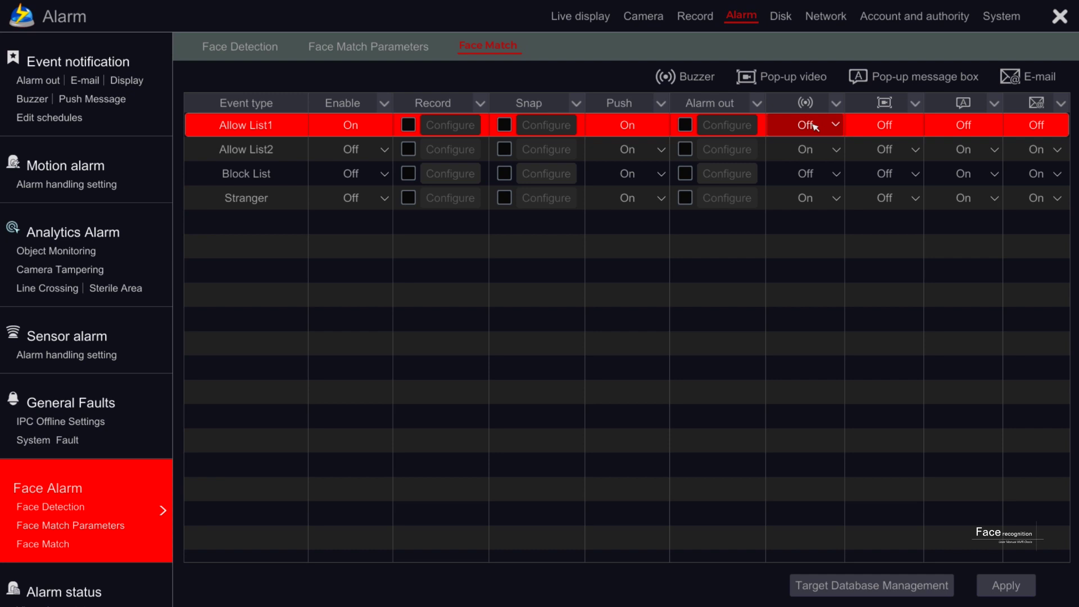
pyautogui.click(906, 129)
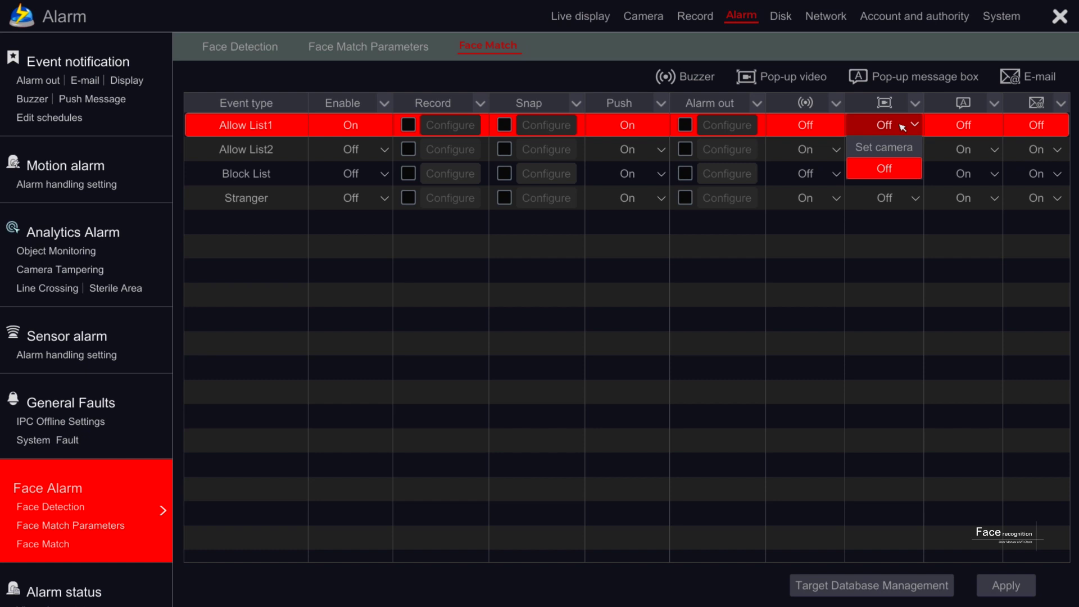
pyautogui.click(902, 127)
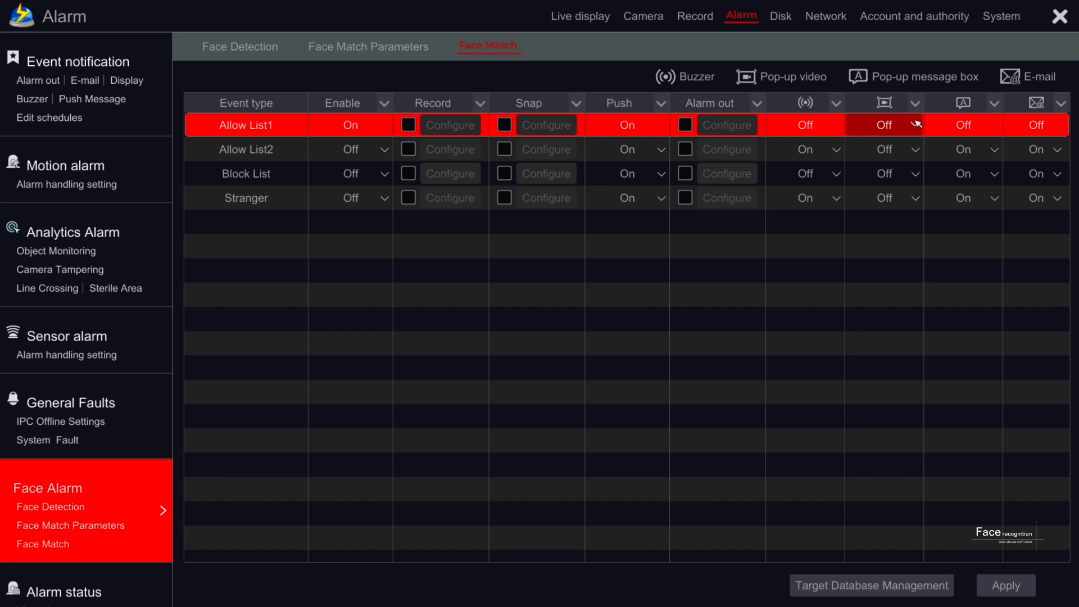
# Step: Keep the Pop-up message box and E-mail alerts Off for Allow List1
pyautogui.click(964, 127)
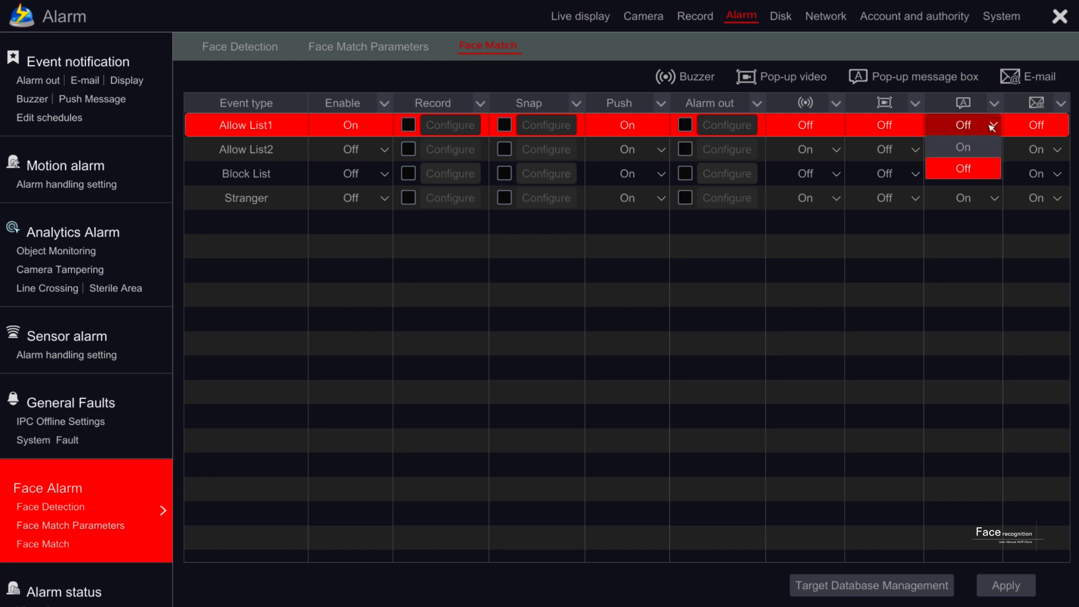
pyautogui.click(992, 123)
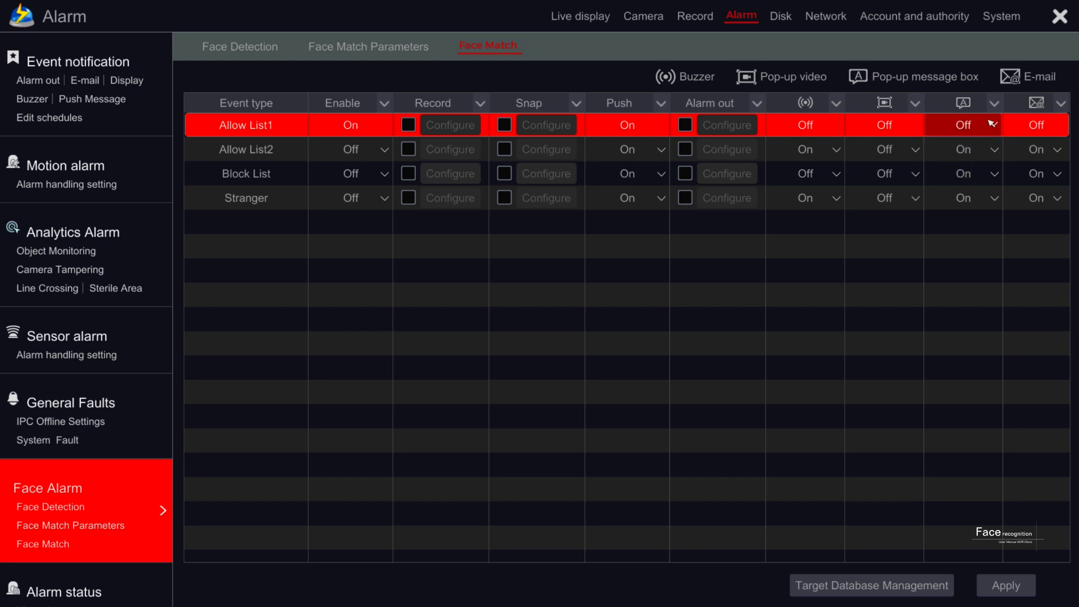
pyautogui.click(1038, 123)
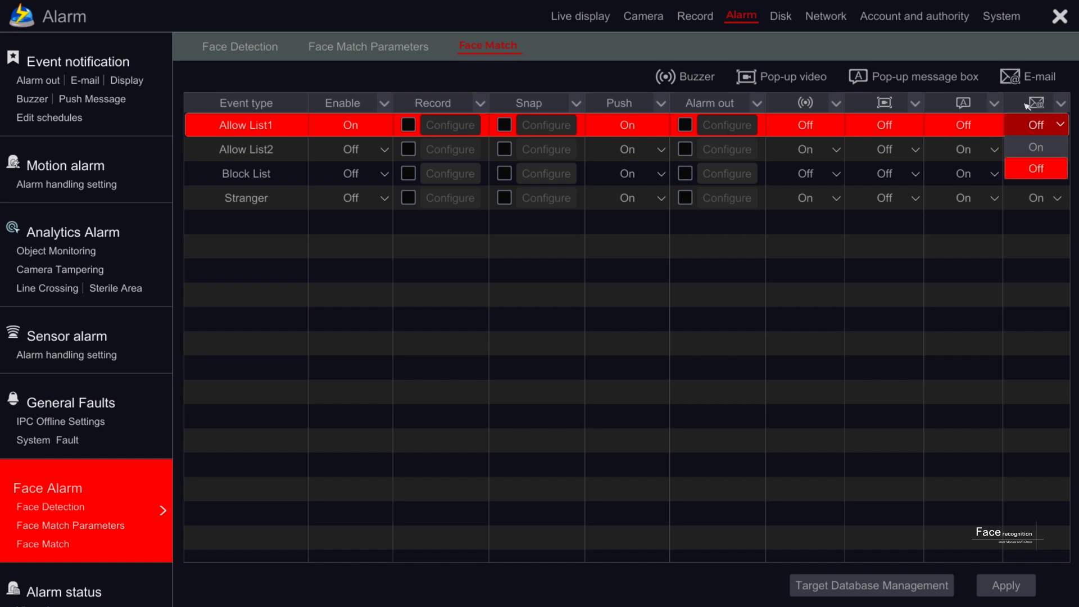
pyautogui.click(1045, 125)
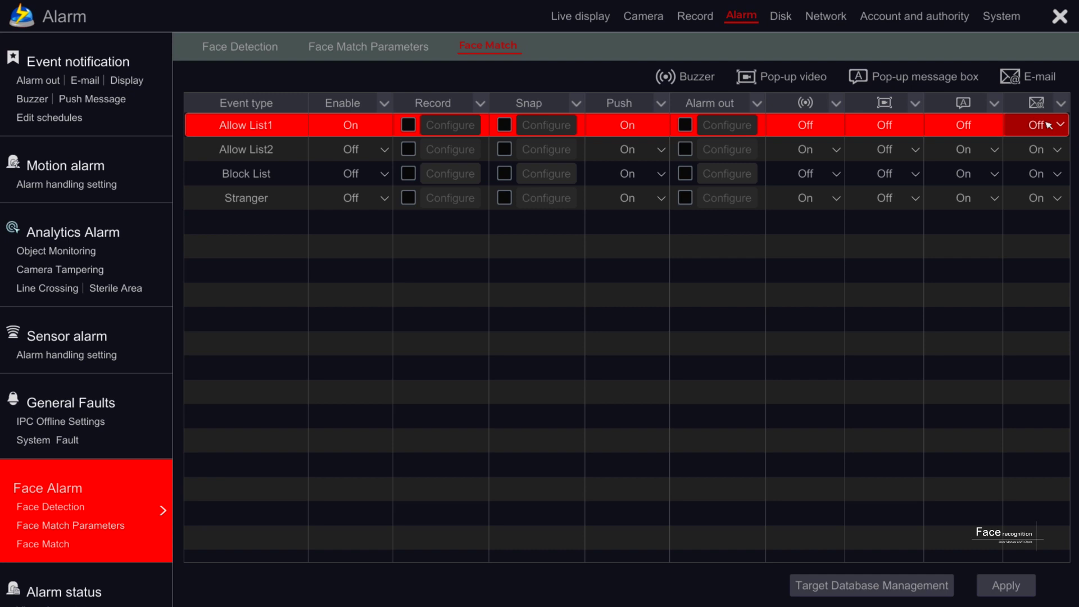
# Step: Exit alarm settings and open the Face Database tab under Search and Backup
pyautogui.rightClick(547, 270)
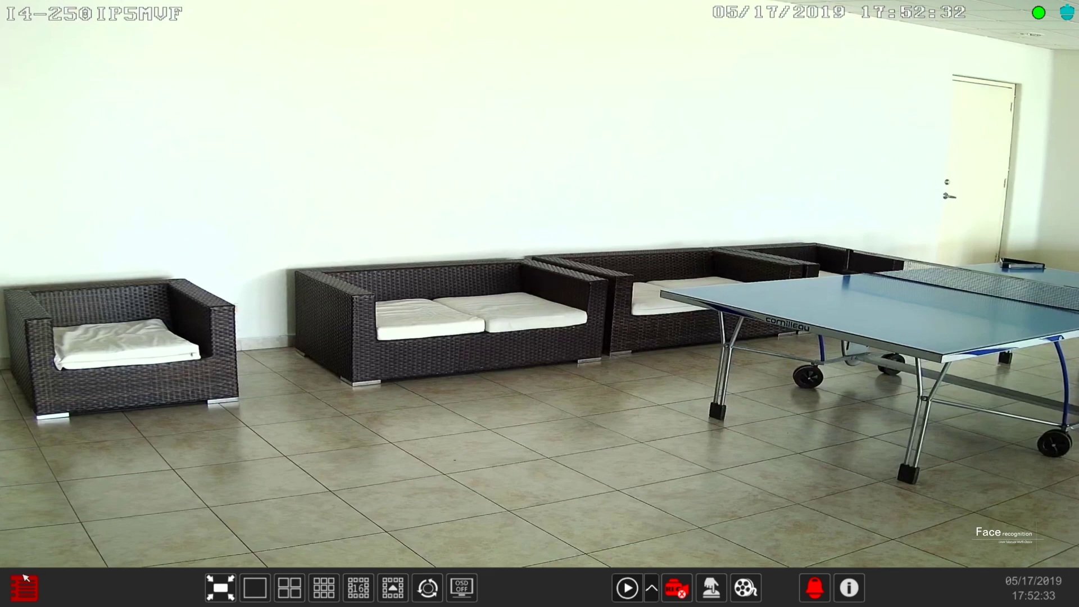
pyautogui.click(22, 587)
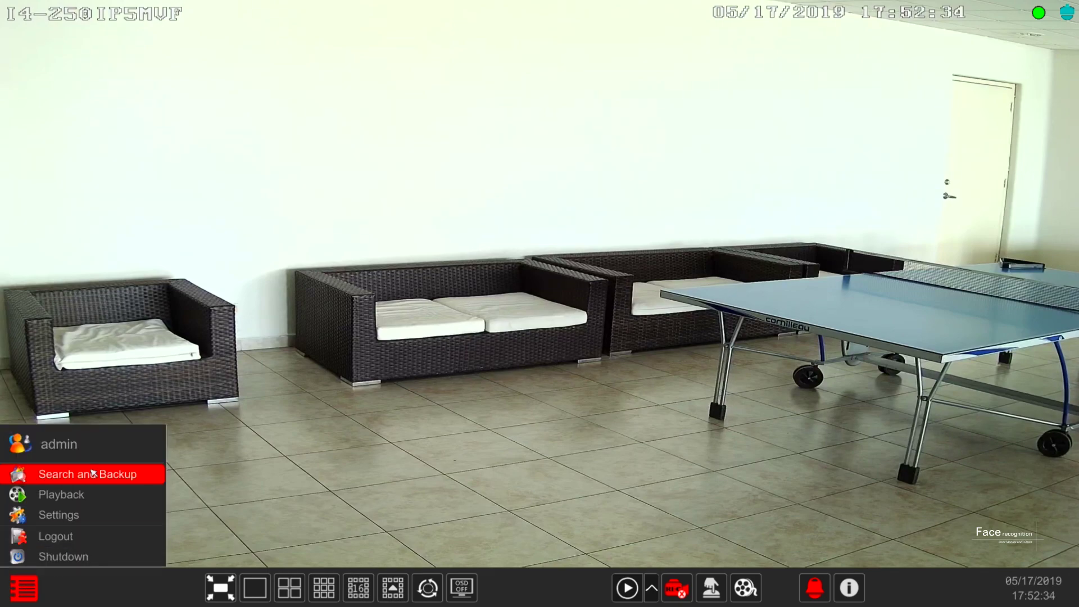
pyautogui.click(90, 474)
pyautogui.click(584, 48)
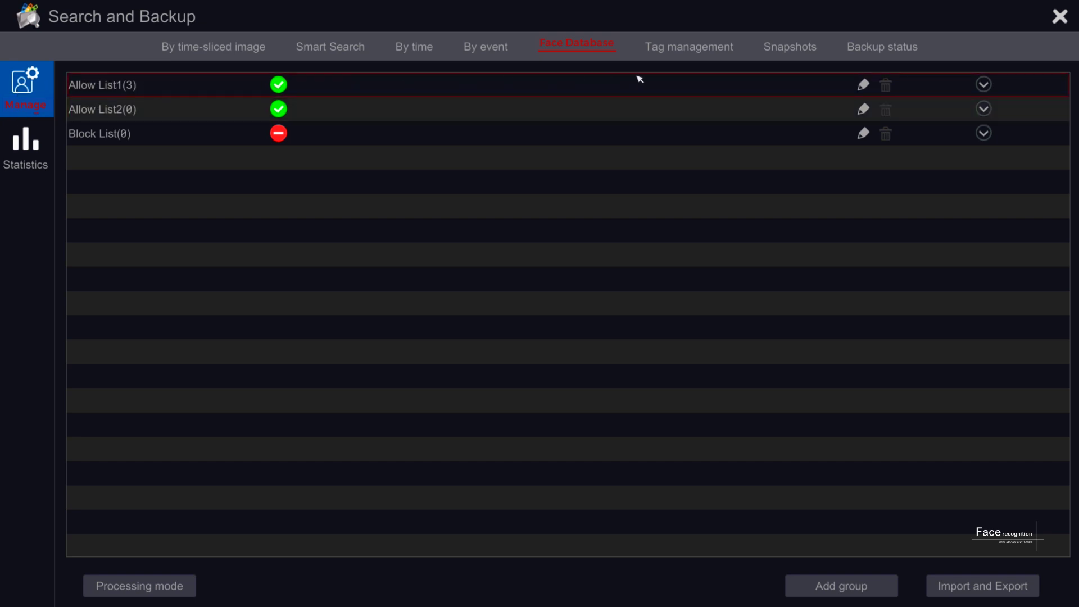
# Step: Check Allow List1's group settings, expand its three faces, and start a new face entry
pyautogui.click(864, 85)
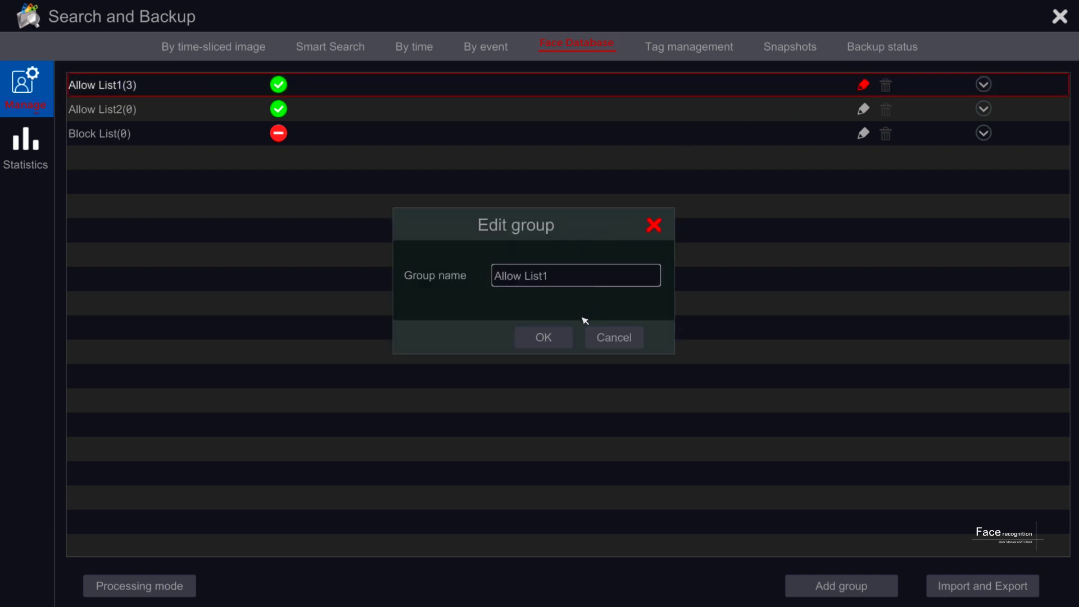
pyautogui.click(654, 225)
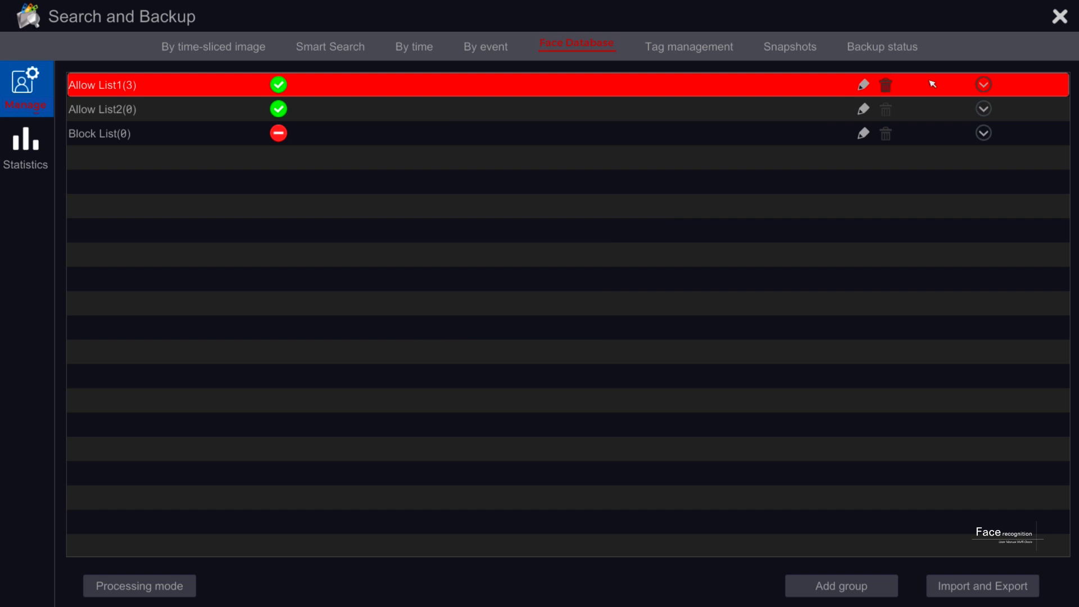
pyautogui.click(984, 85)
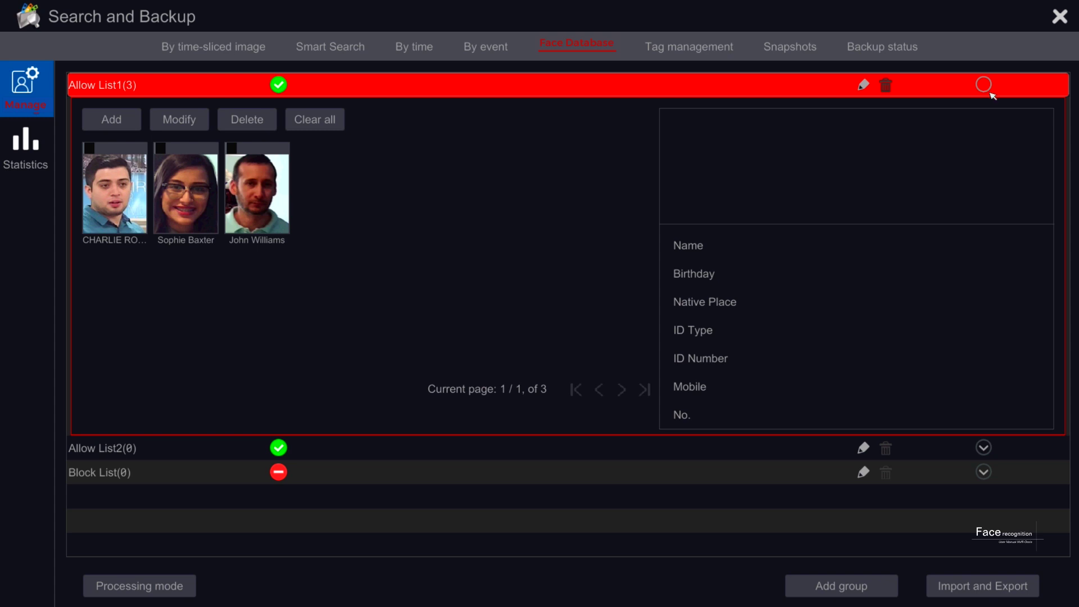
pyautogui.click(98, 119)
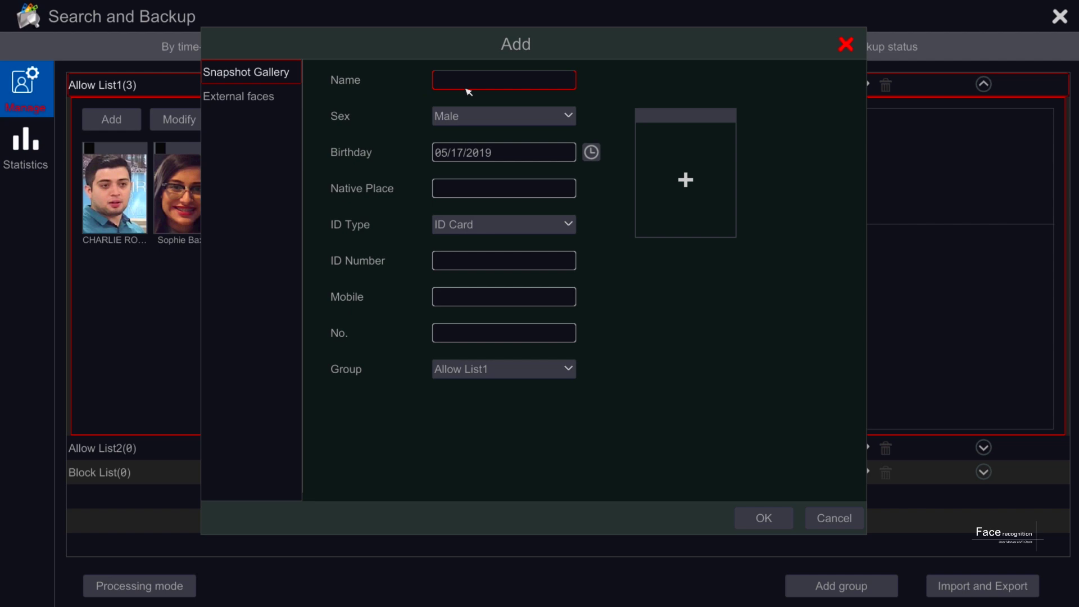
# Step: Choose the man's 05/15 captured snapshot as the new face photo
pyautogui.click(668, 178)
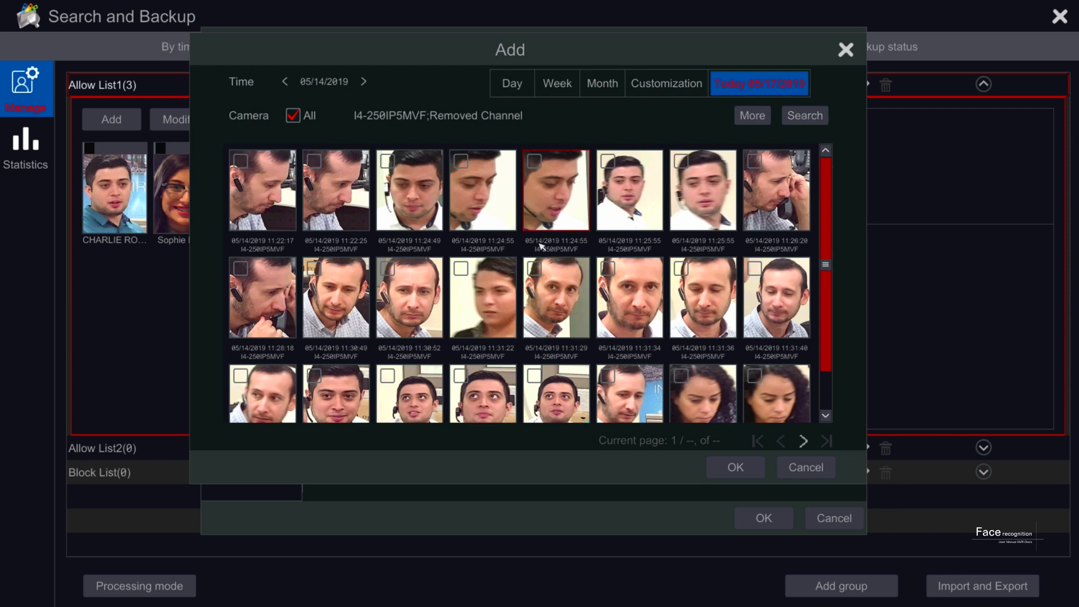
pyautogui.scroll(-1, 539, 226)
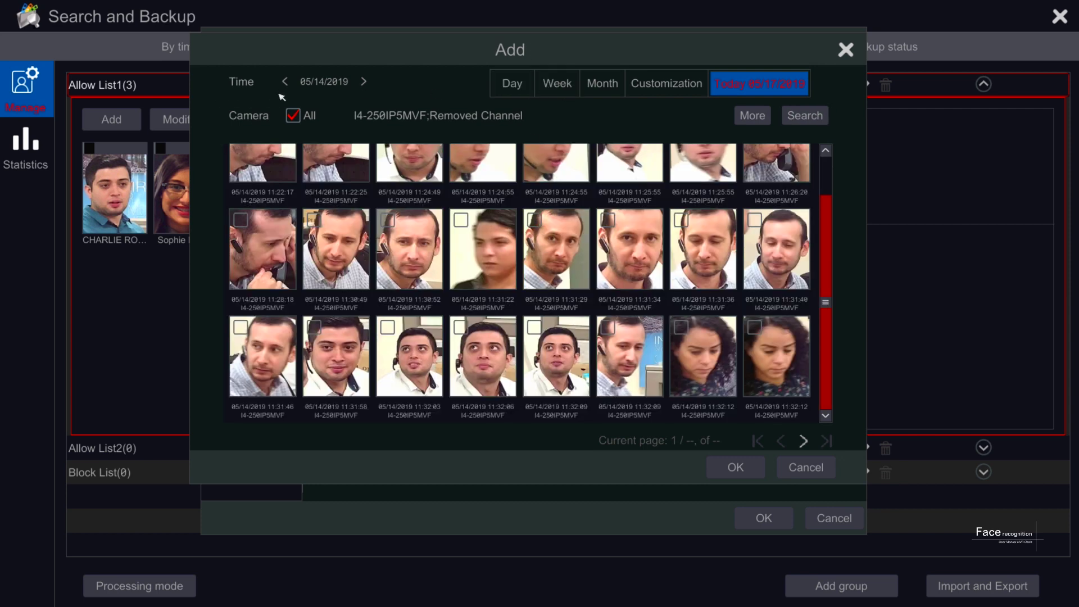
pyautogui.click(363, 82)
pyautogui.click(804, 115)
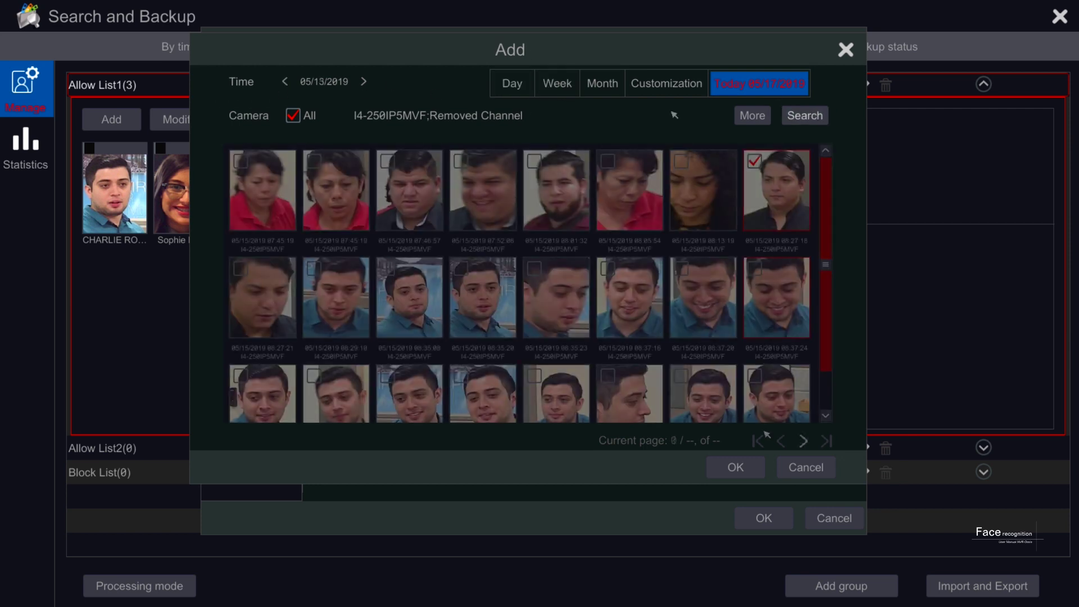
pyautogui.click(754, 162)
pyautogui.click(738, 471)
# Step: Enter the person's name and native place CA, then save him to Allow List1
pyautogui.click(561, 81)
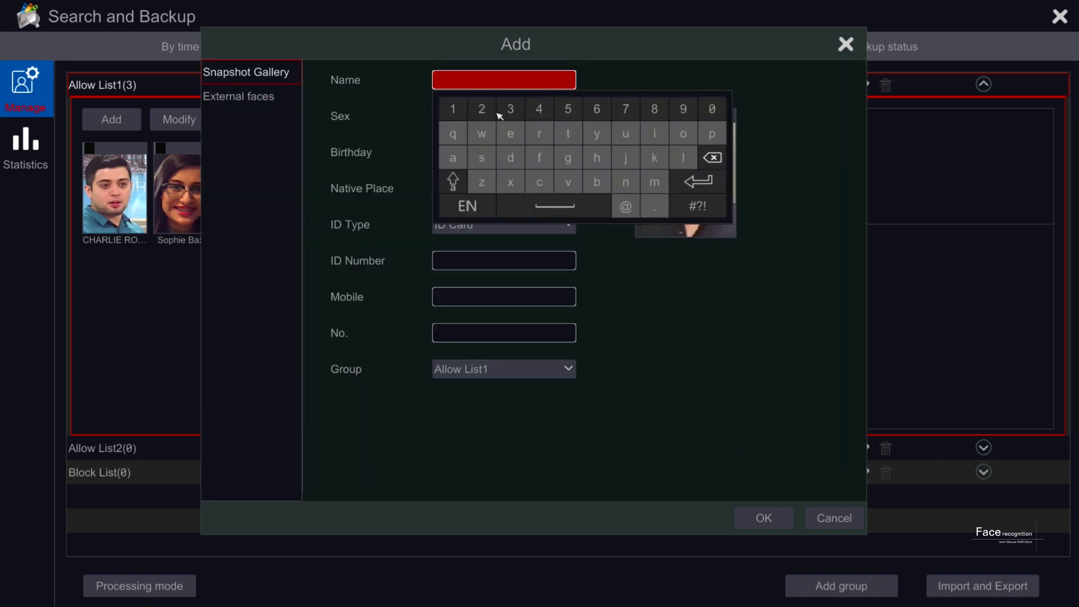
pyautogui.click(709, 183)
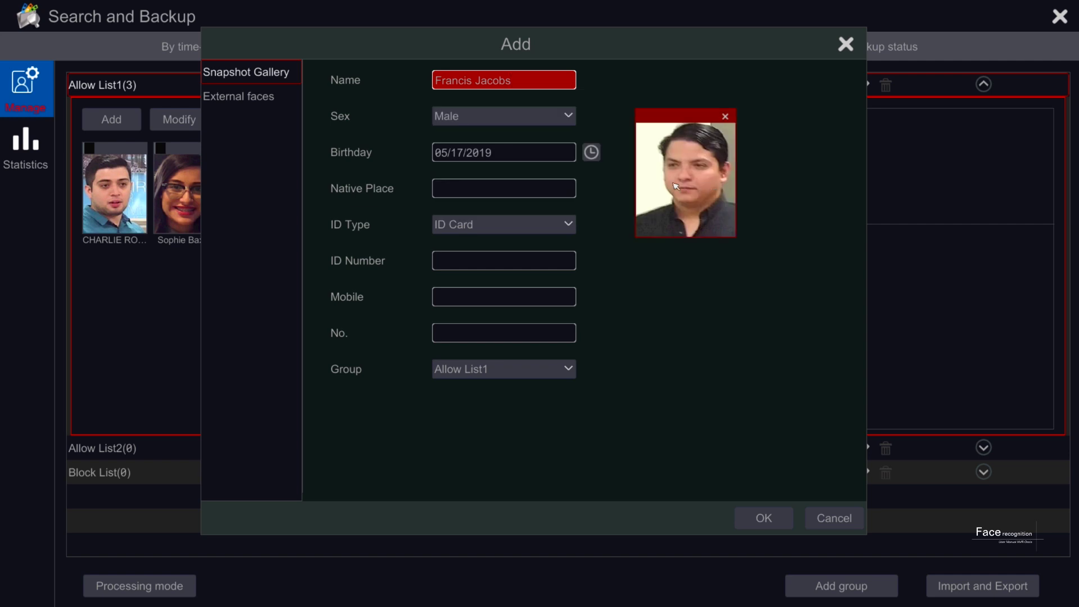
pyautogui.click(449, 188)
pyautogui.write('CA')
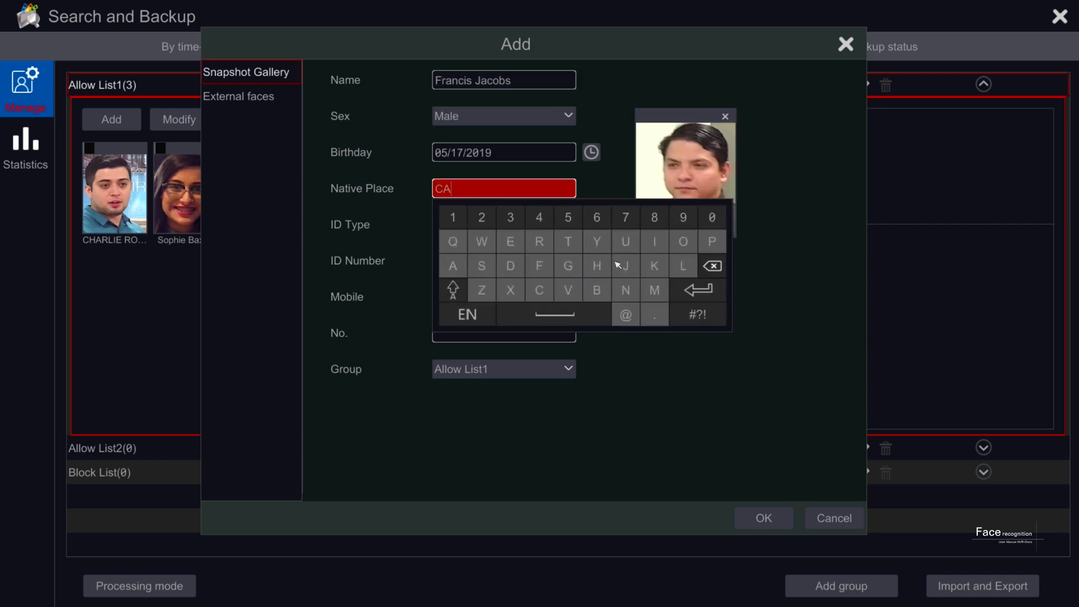
pyautogui.click(698, 290)
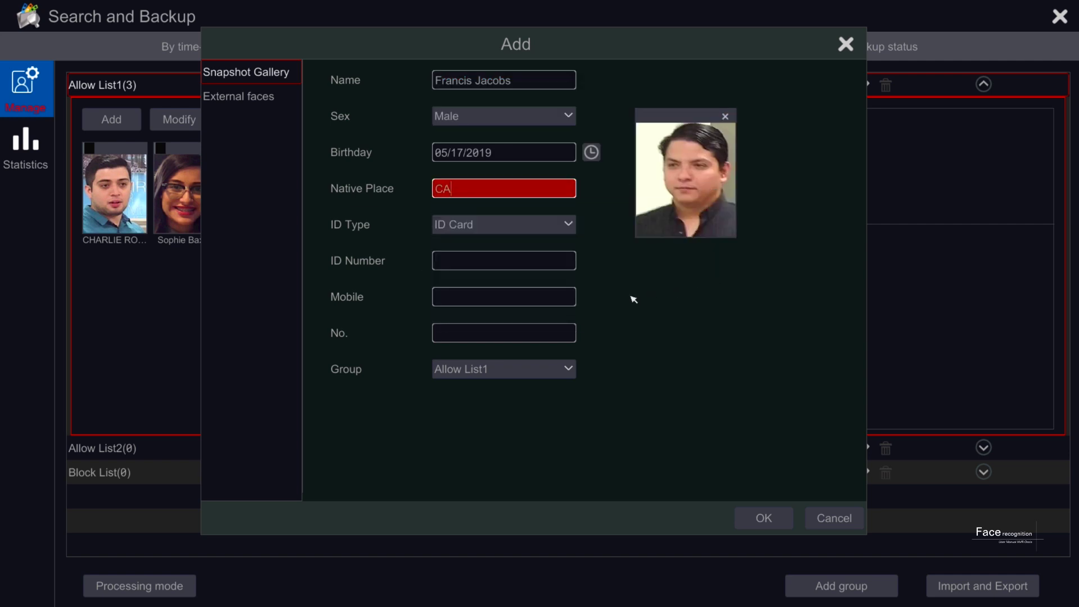
pyautogui.click(758, 517)
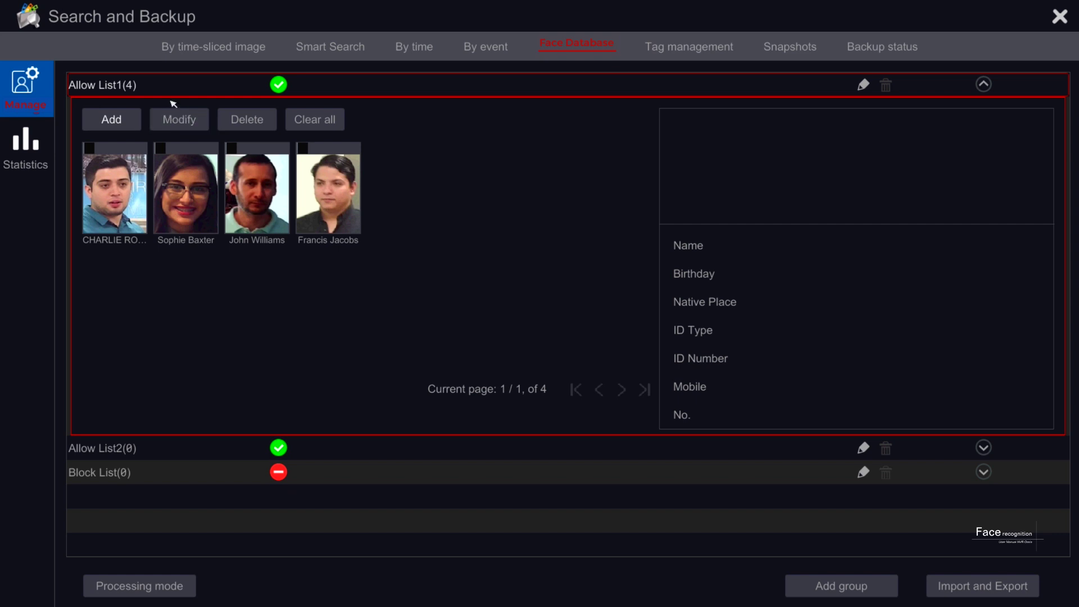
# Step: Cancel out of Modify, Delete and Clear all for an Allow List1 face, then collapse the group
pyautogui.click(231, 148)
pyautogui.click(179, 119)
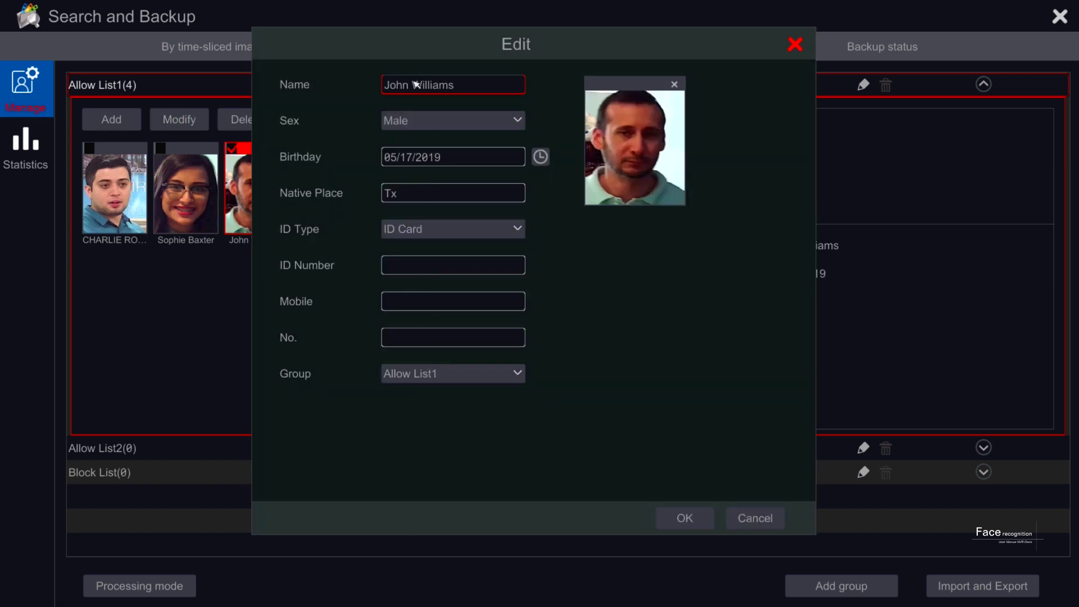
pyautogui.press('Escape')
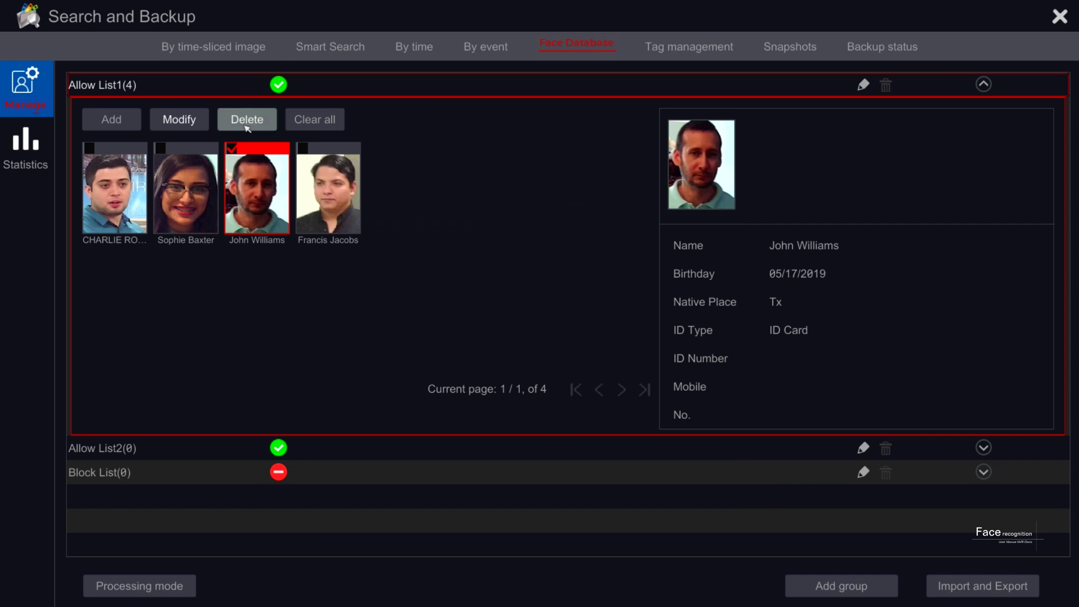
pyautogui.click(249, 125)
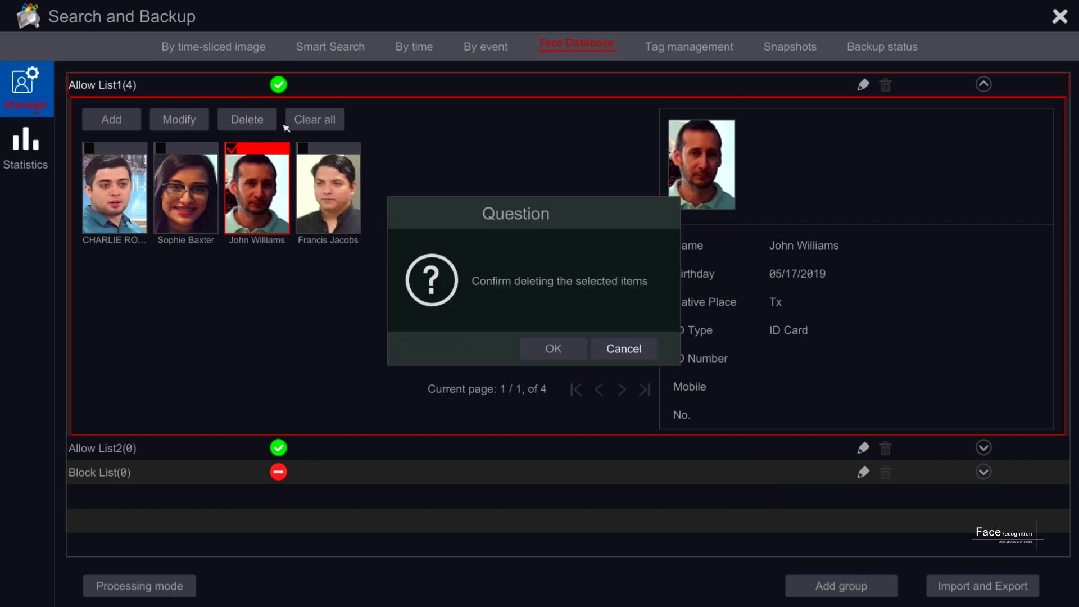
pyautogui.click(599, 349)
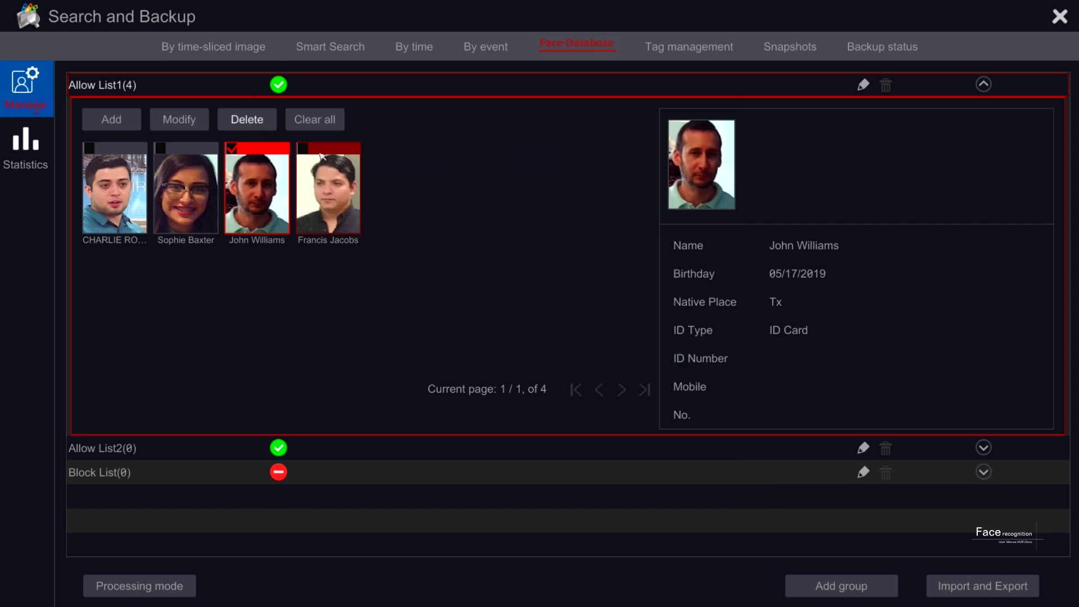
pyautogui.click(313, 125)
pyautogui.click(645, 350)
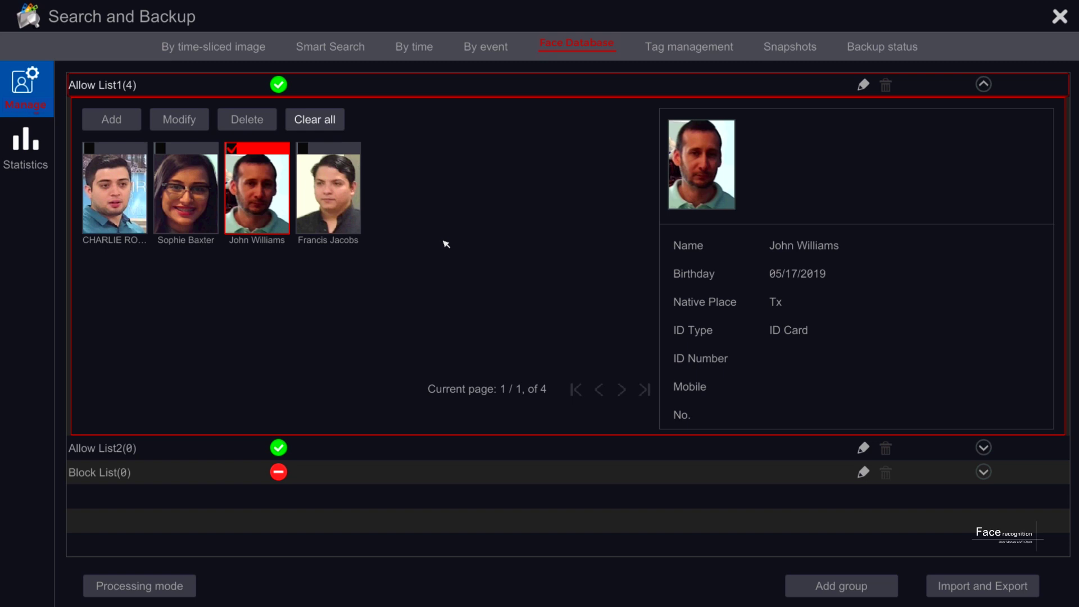
pyautogui.click(961, 86)
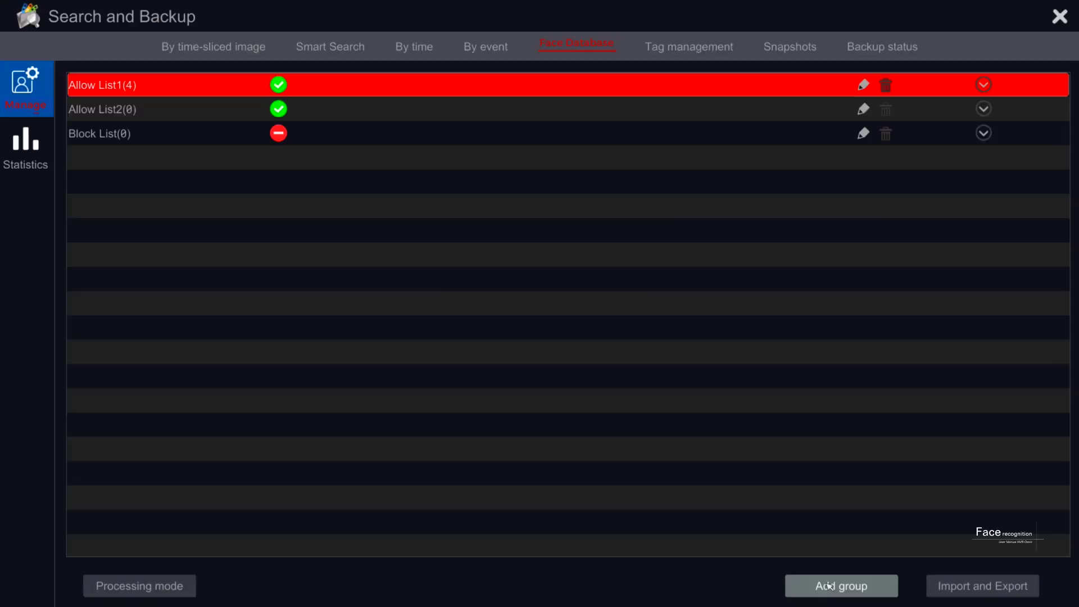
# Step: Cancel a new group, refresh and close Import and Export, then open face-match Statistics
pyautogui.click(696, 571)
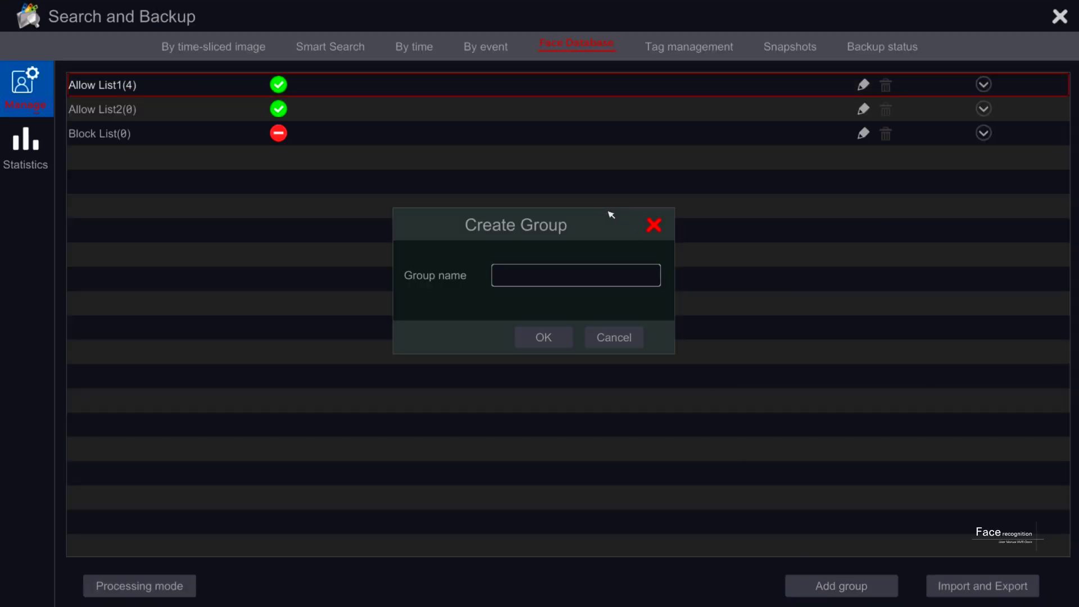
pyautogui.click(605, 337)
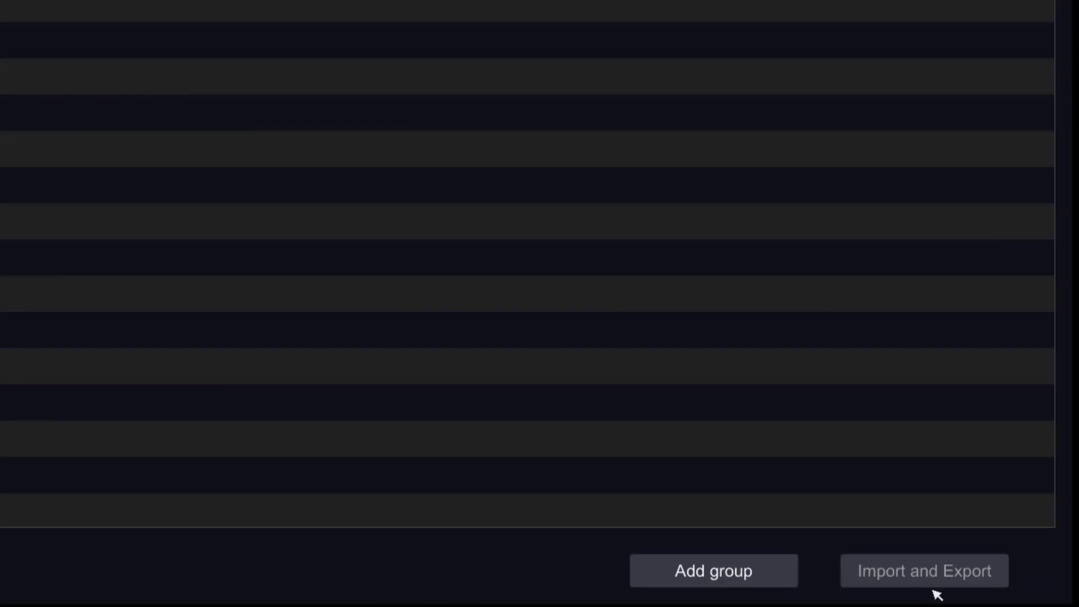
pyautogui.click(920, 583)
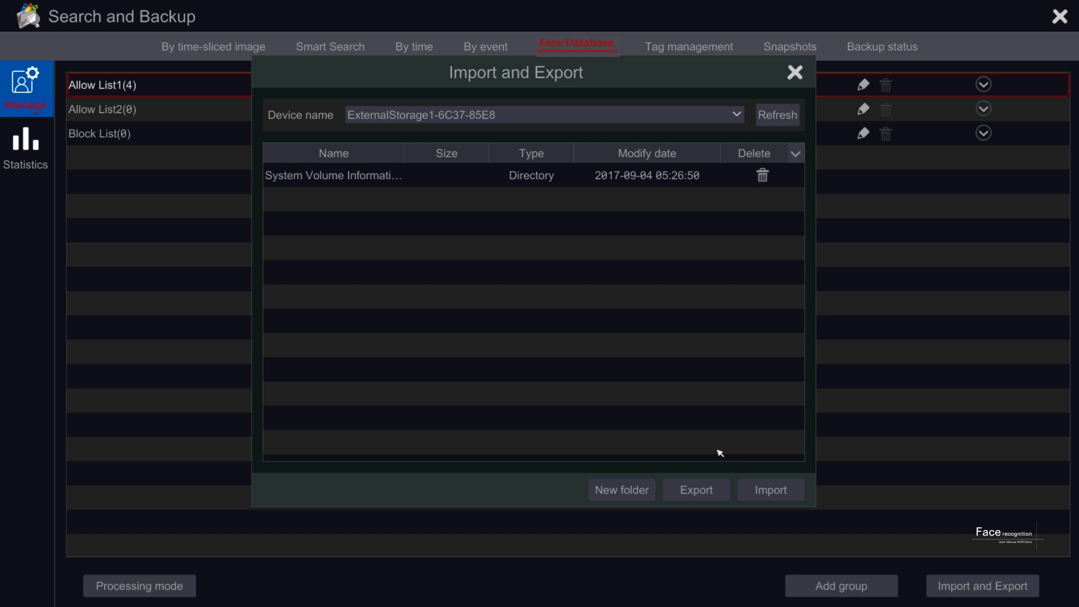
pyautogui.click(769, 107)
pyautogui.click(798, 72)
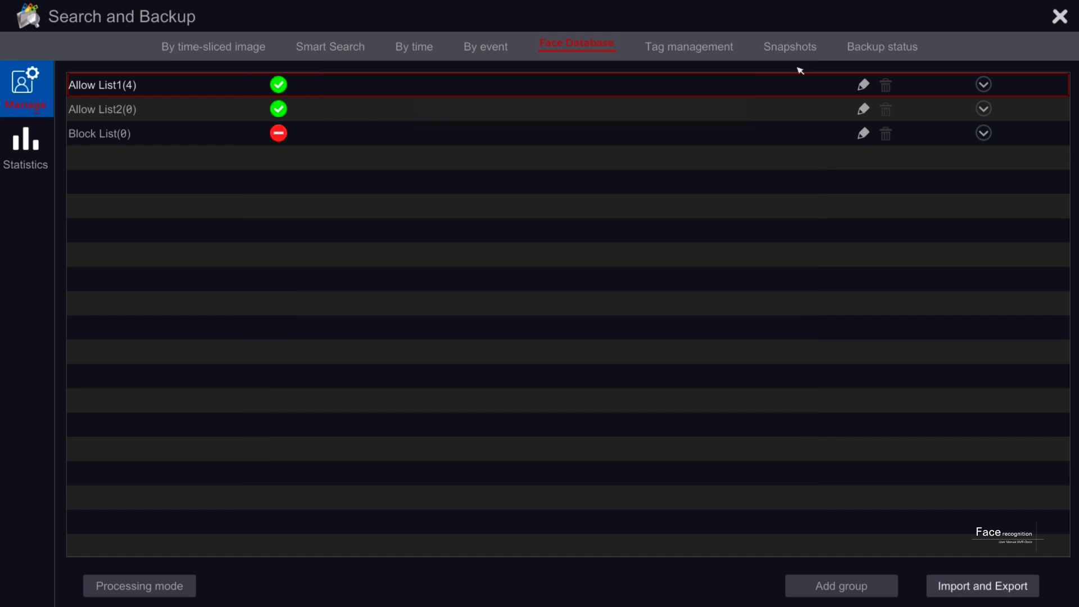
pyautogui.click(25, 138)
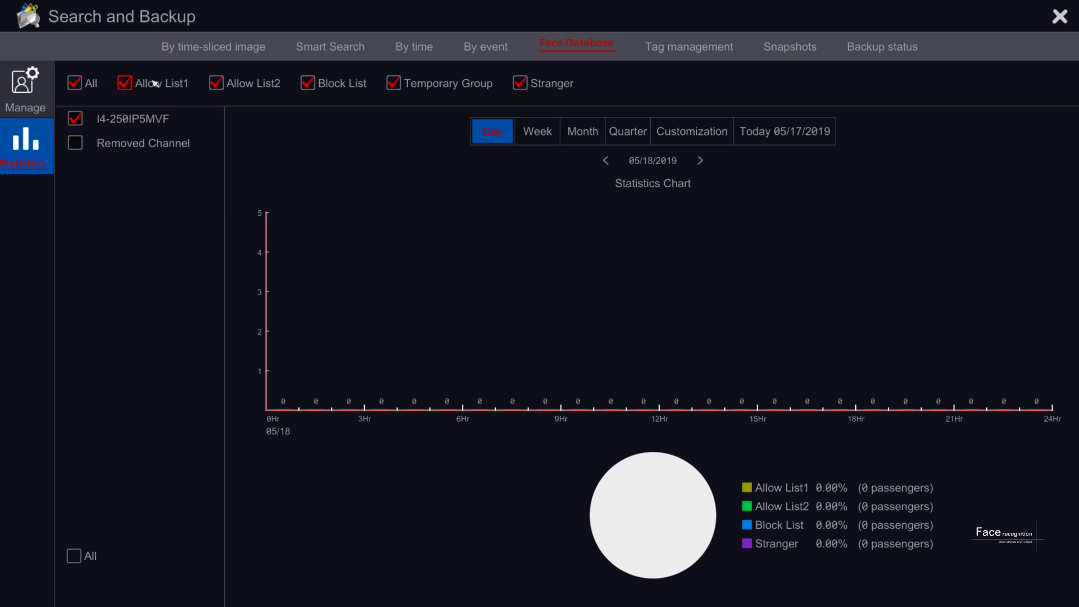
# Step: Limit the statistics chart to Allow List1, Allow List2 and Block List
pyautogui.click(84, 84)
pyautogui.click(230, 86)
pyautogui.click(309, 84)
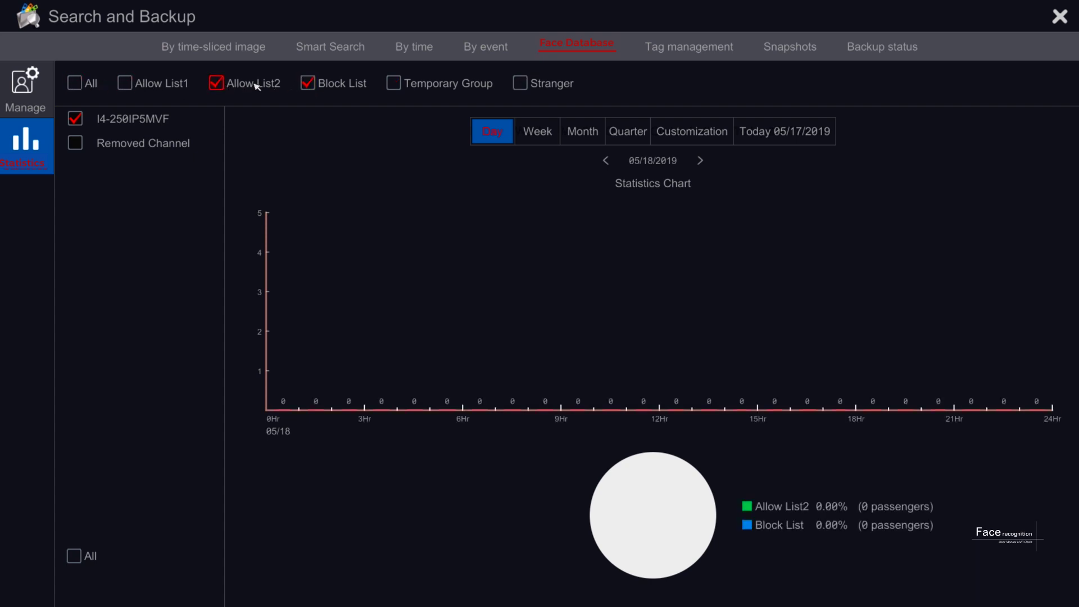
pyautogui.click(134, 84)
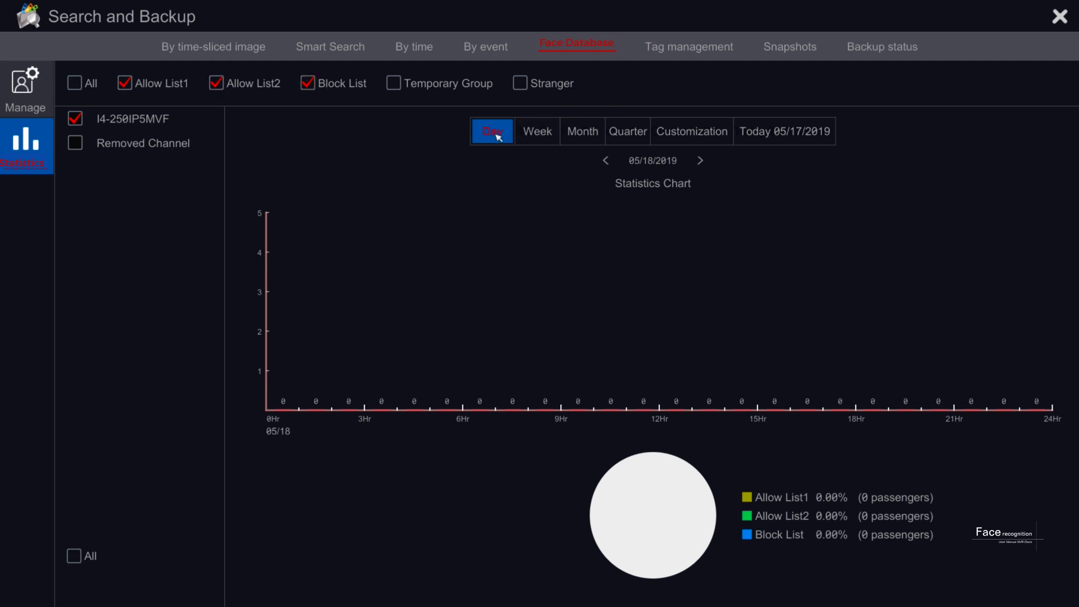
# Step: Browse the daily, weekly, monthly and quarterly views, ending on today's hourly chart
pyautogui.click(606, 161)
pyautogui.click(606, 162)
pyautogui.click(548, 136)
pyautogui.click(583, 135)
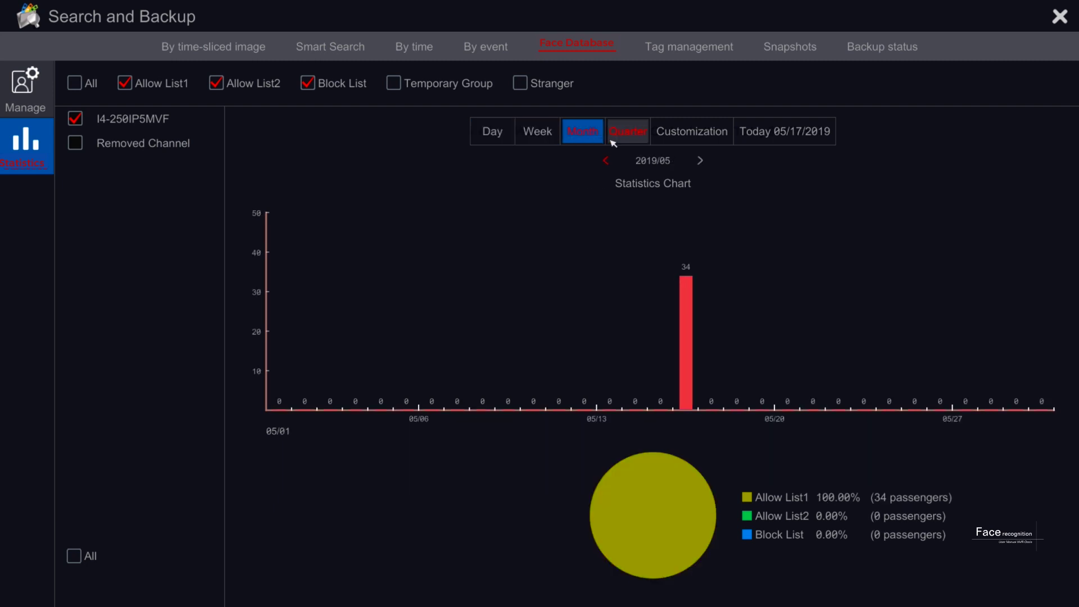
pyautogui.click(611, 139)
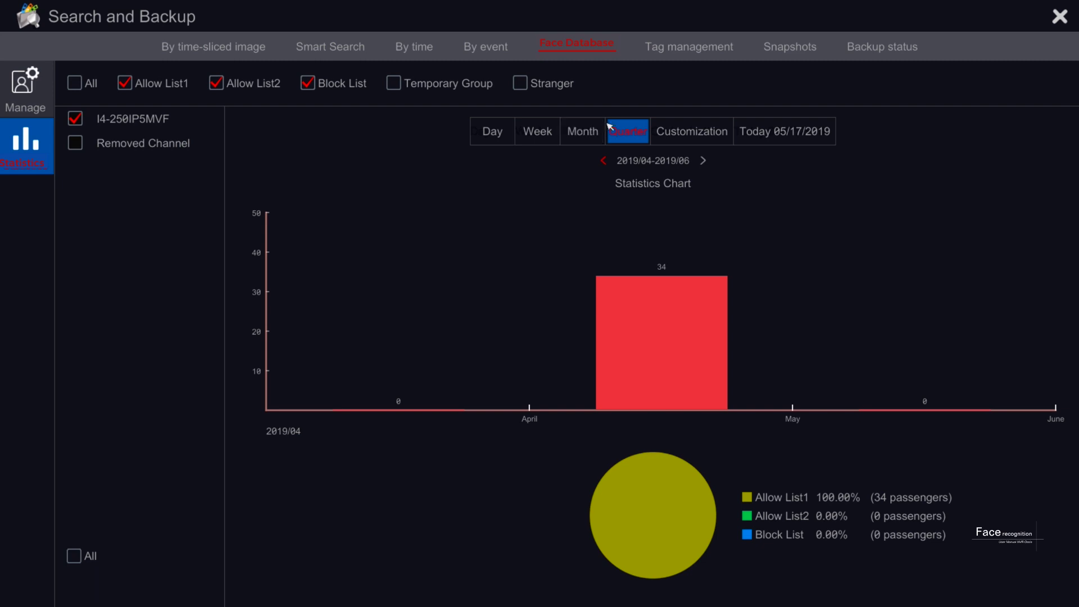
pyautogui.click(769, 141)
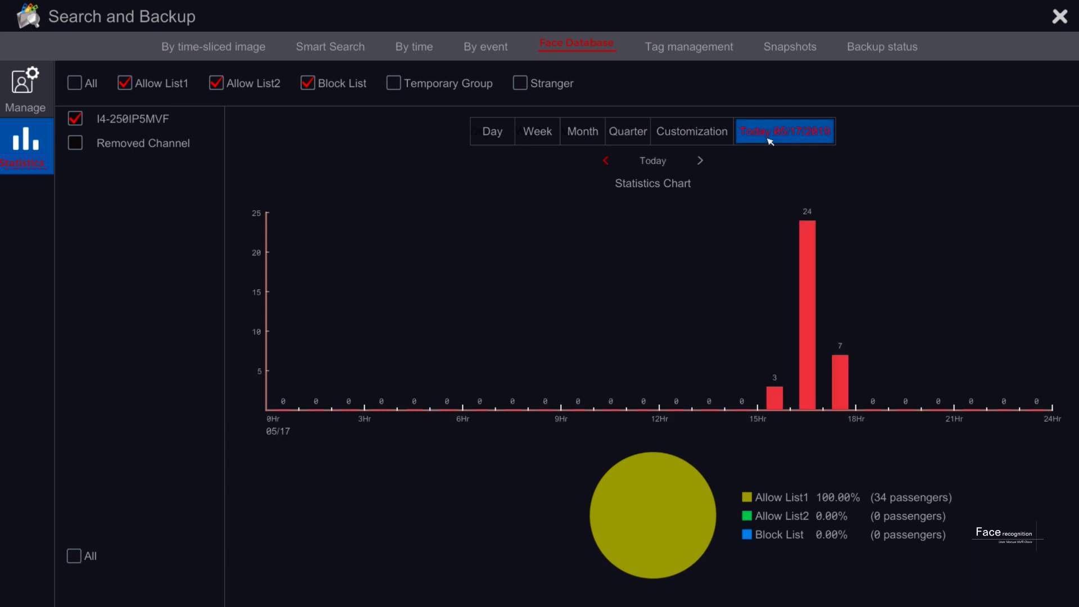